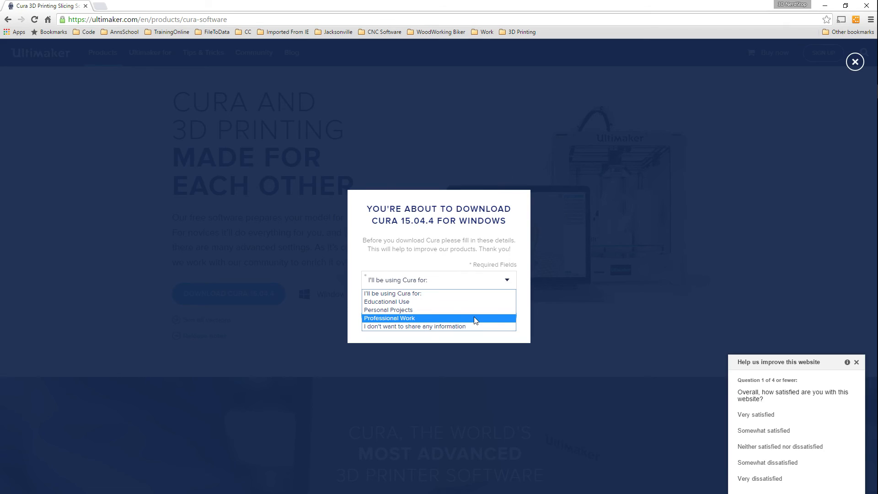
Download Cura 15.04.4 for Windows without sharing any usage information, and run the downloaded installer
left_click(411, 327)
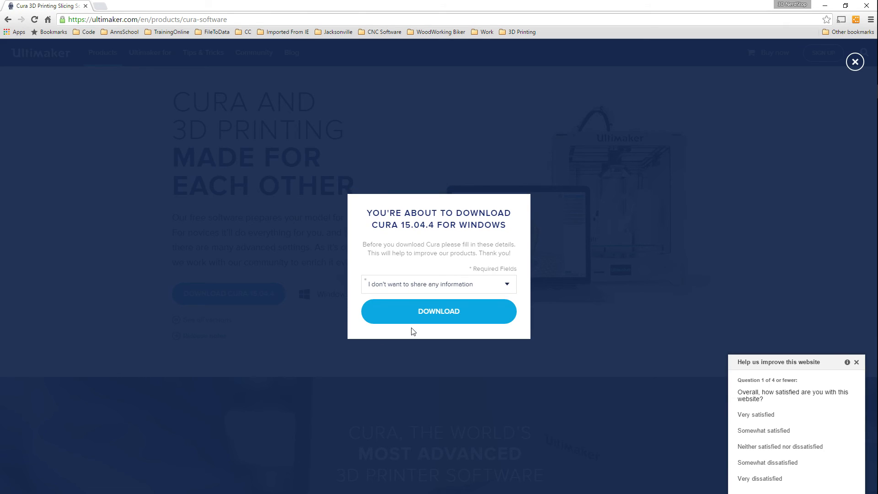
left_click(451, 318)
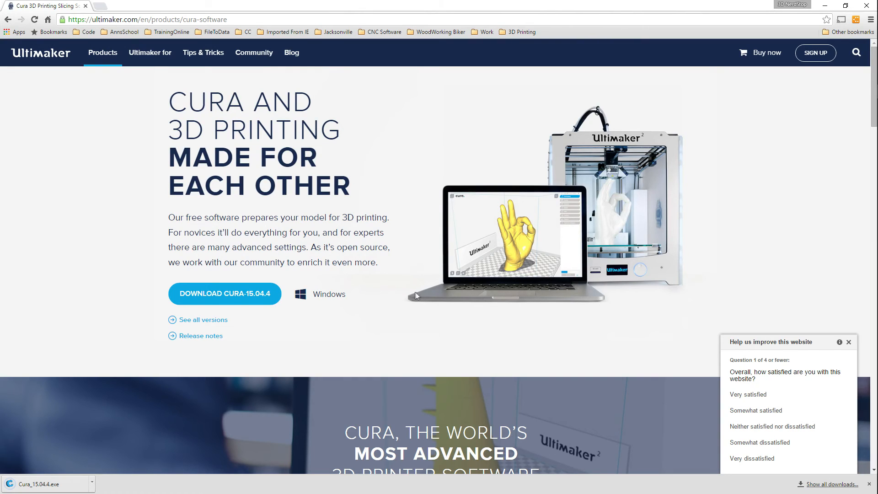
left_click(33, 484)
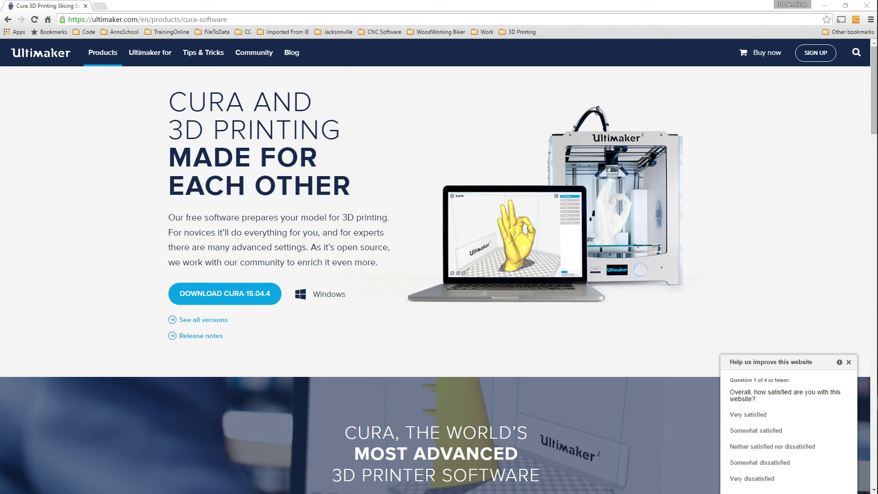
Install Cura 15.04.4 in the default destination folder with the default components, including Arduino drivers and STL file association
left_click_drag(85, 159, 400, 135)
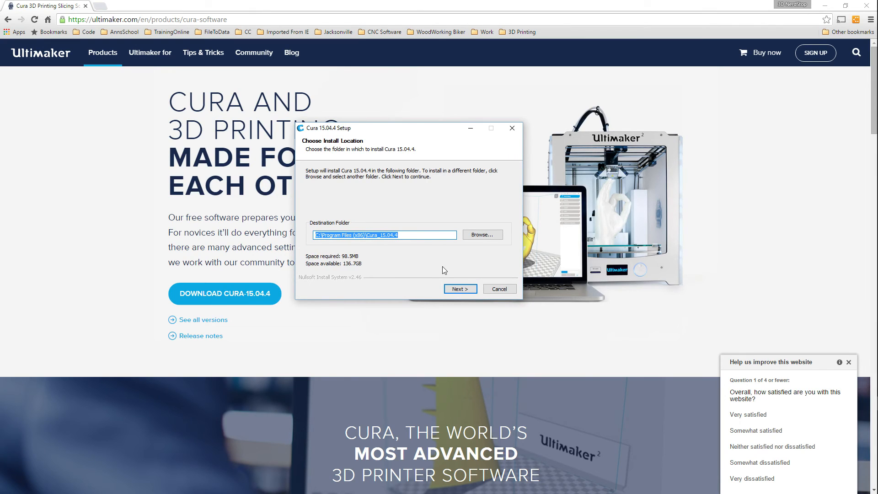
left_click(462, 289)
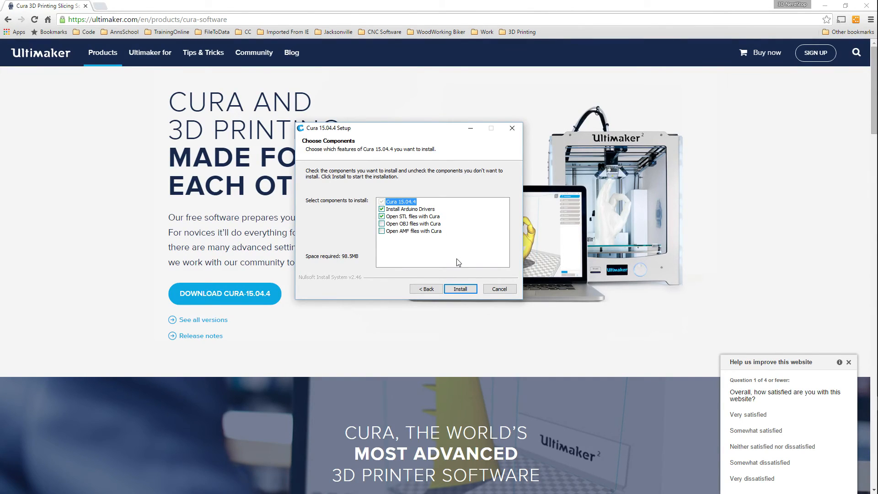
left_click(460, 289)
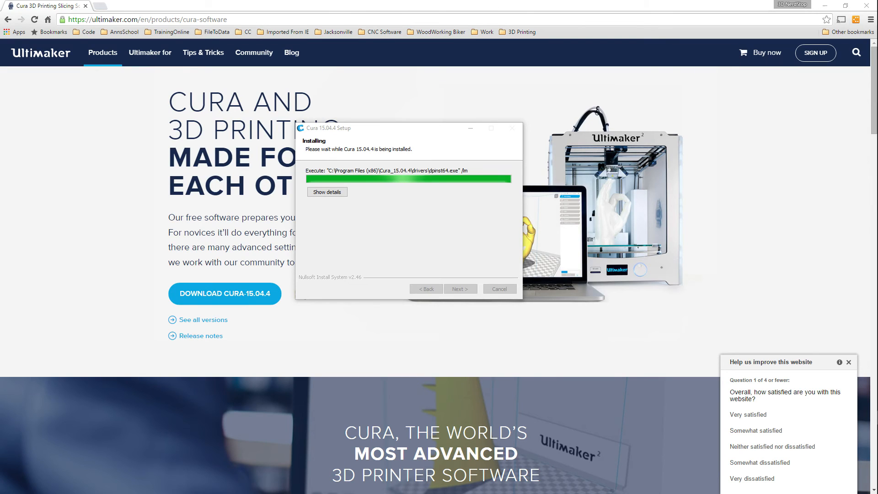
Install the Arduino USB driver through the device driver wizard, always trusting software from Arduino LLC
left_click_drag(251, 134, 421, 138)
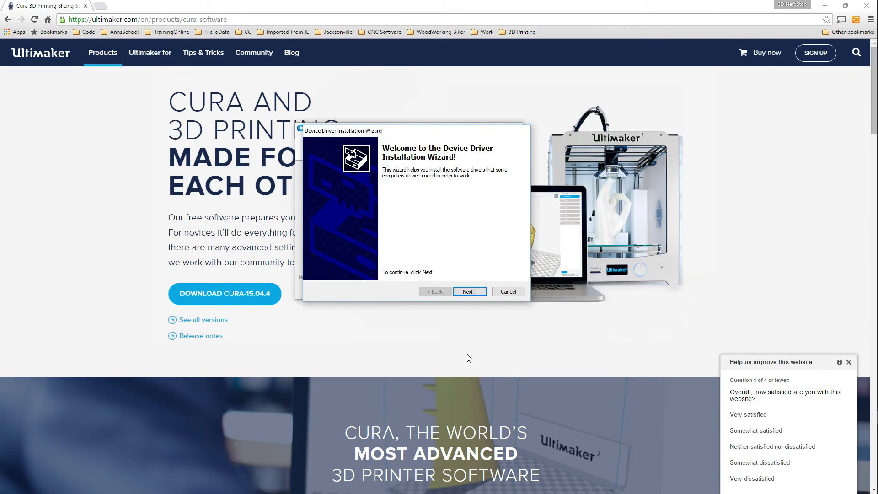
left_click(474, 294)
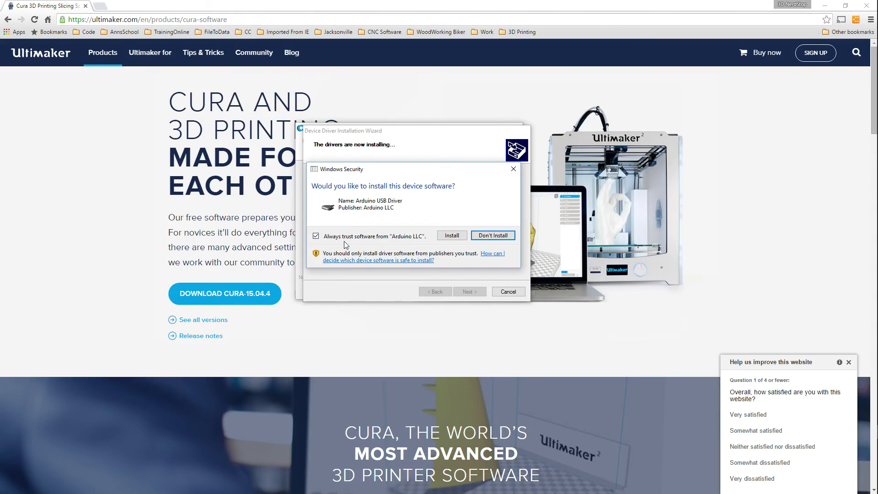
left_click(453, 236)
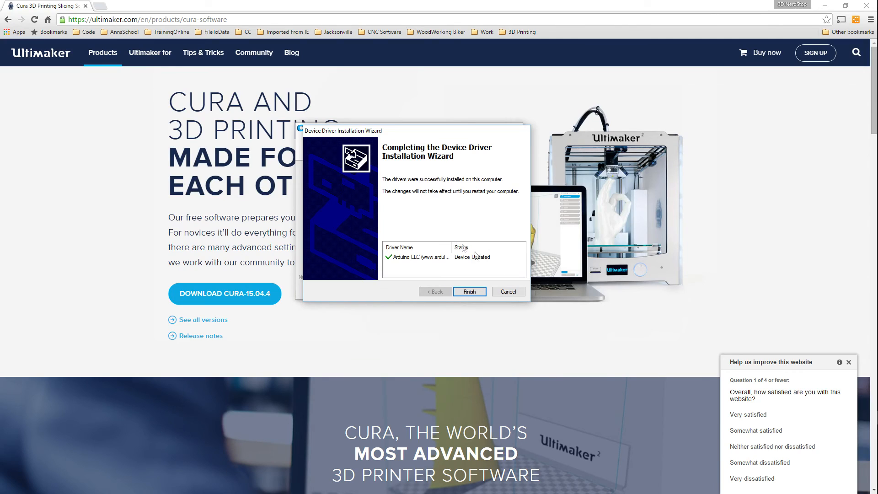
left_click(471, 293)
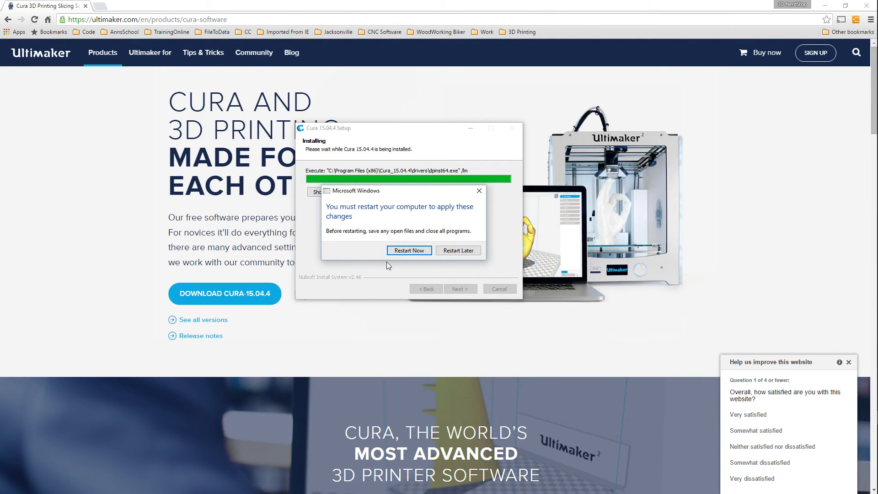
Postpone the computer restart and finish the Cura setup with Start Cura 15.04.4 enabled
left_click(458, 251)
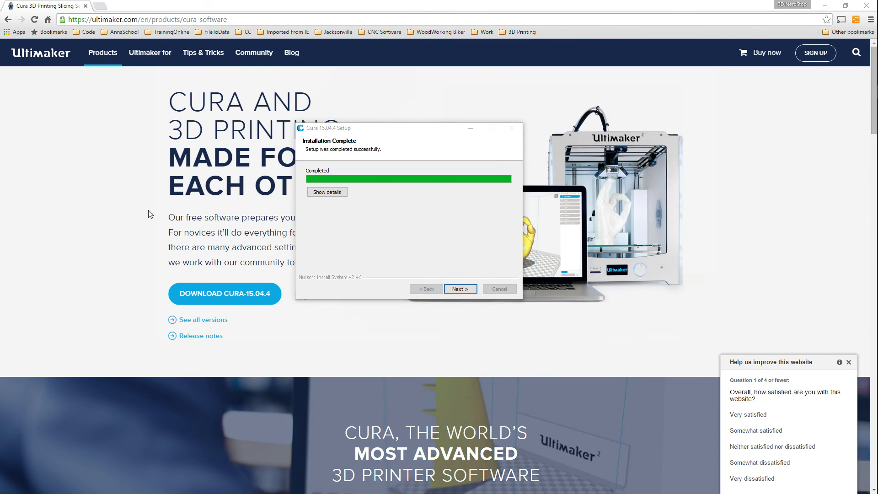
left_click(461, 290)
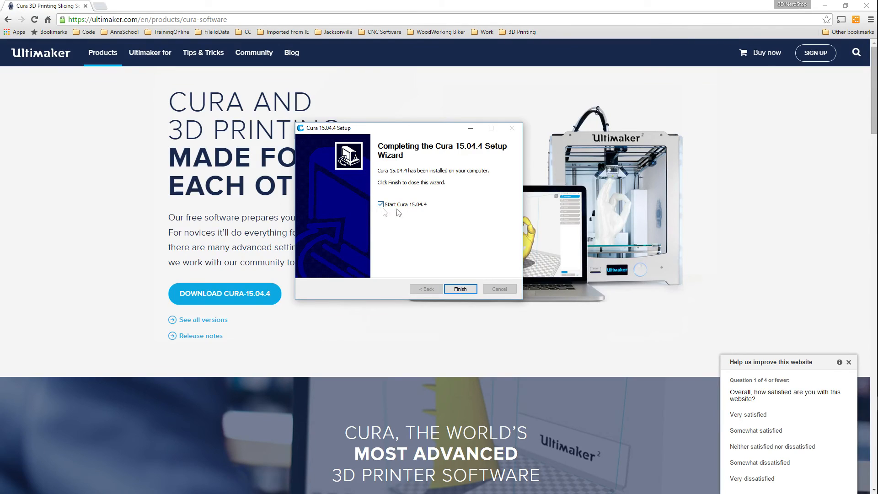
left_click(460, 289)
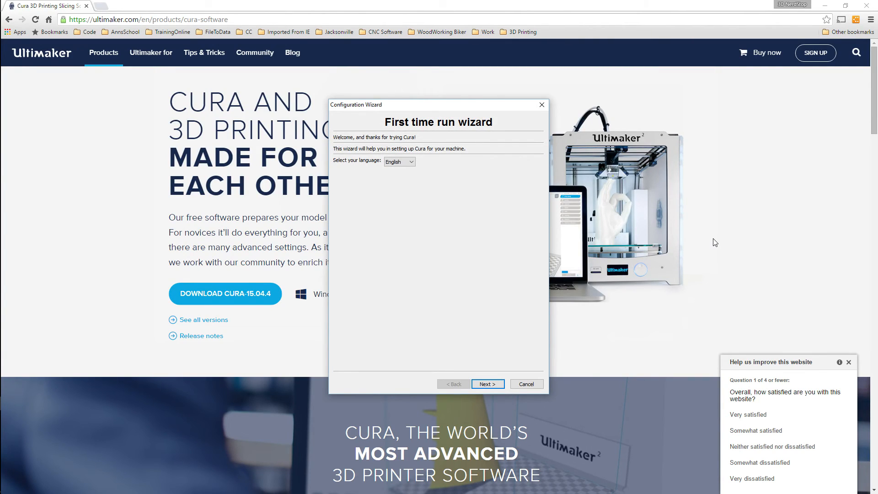
Complete the first-run configuration in English, choosing Other as the machine type and ROBO 3D R1 as the profile
left_click_drag(412, 106, 420, 138)
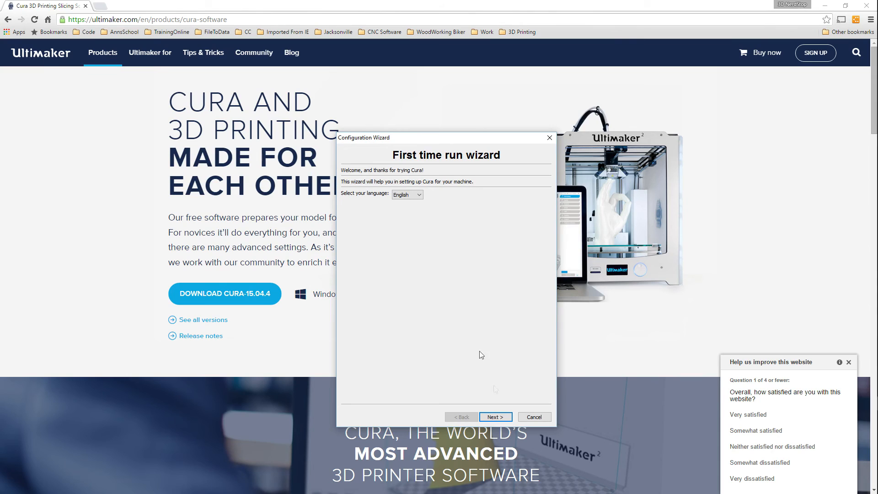
left_click(501, 421)
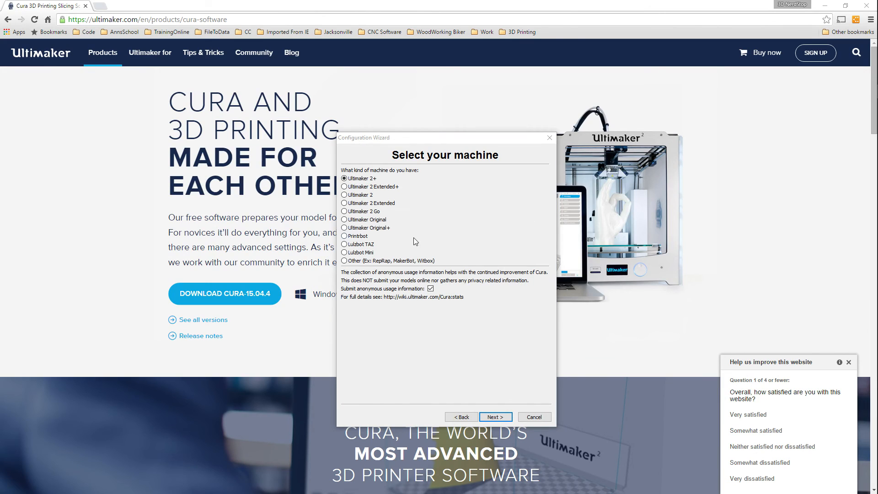
left_click(344, 261)
left_click(344, 262)
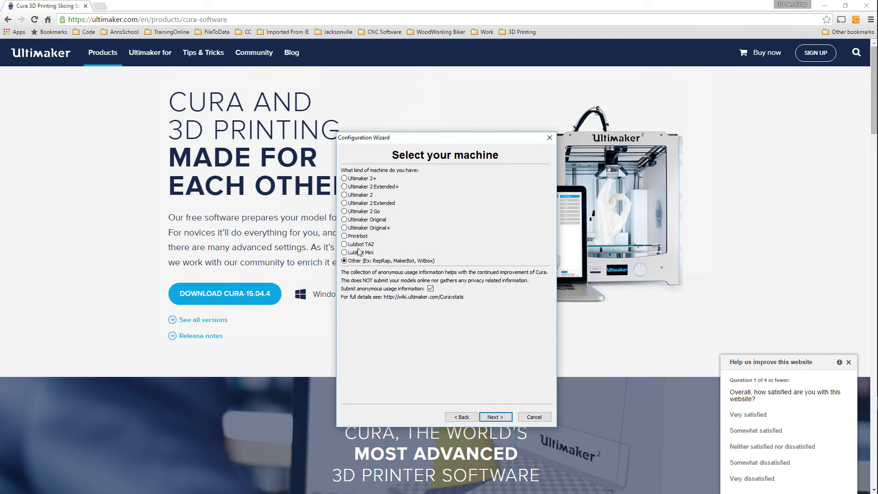
left_click(495, 418)
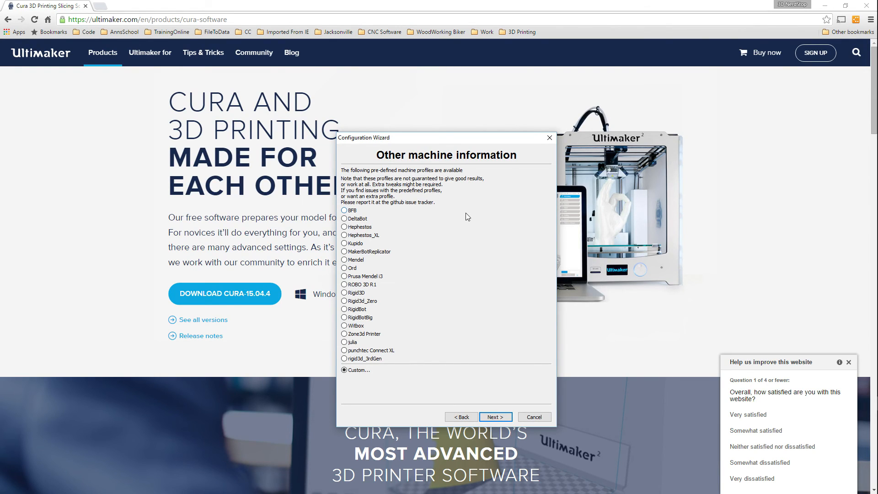
left_click(344, 284)
left_click(495, 417)
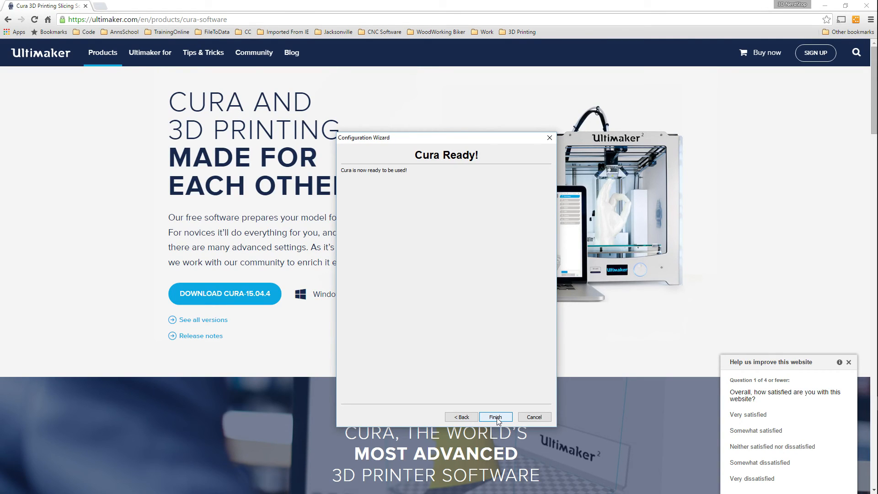
left_click(496, 417)
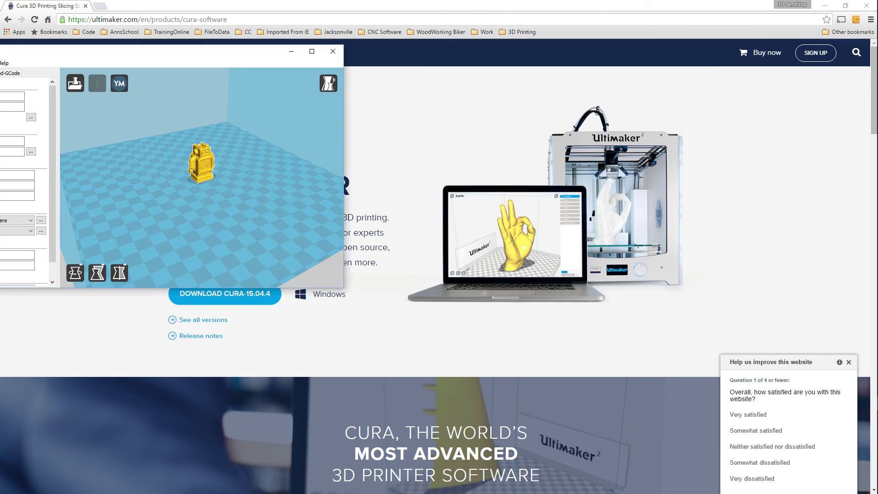
Bring the Cura window fully into view and maximize it
left_click_drag(168, 58, 458, 91)
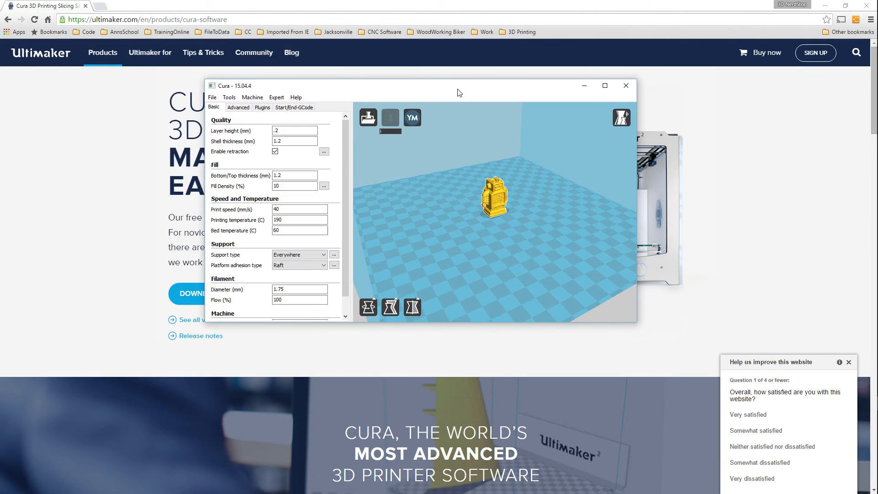
double_click(457, 90)
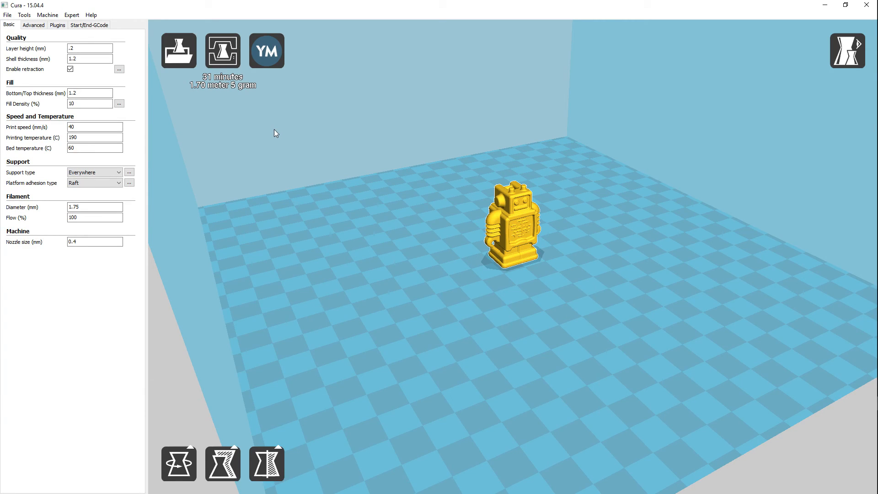
Review the basic print settings and examine the available support types and platform adhesion types
mouse_move(43, 70)
left_click(119, 172)
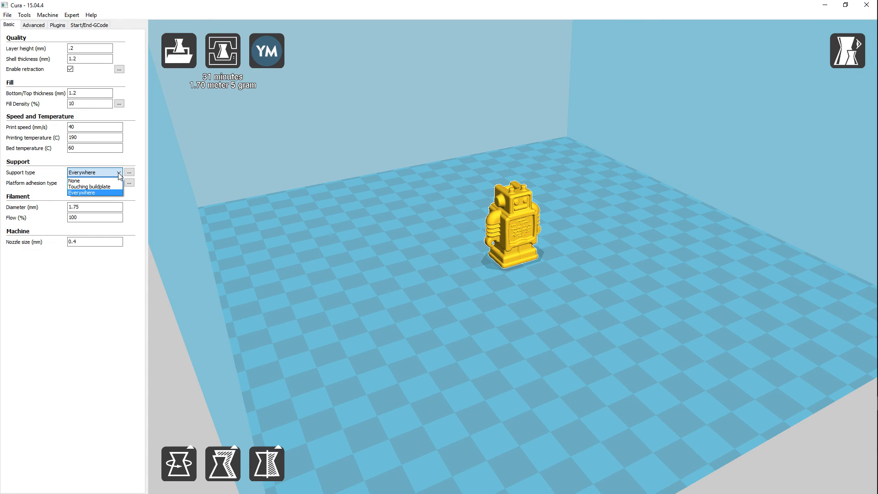
left_click(118, 173)
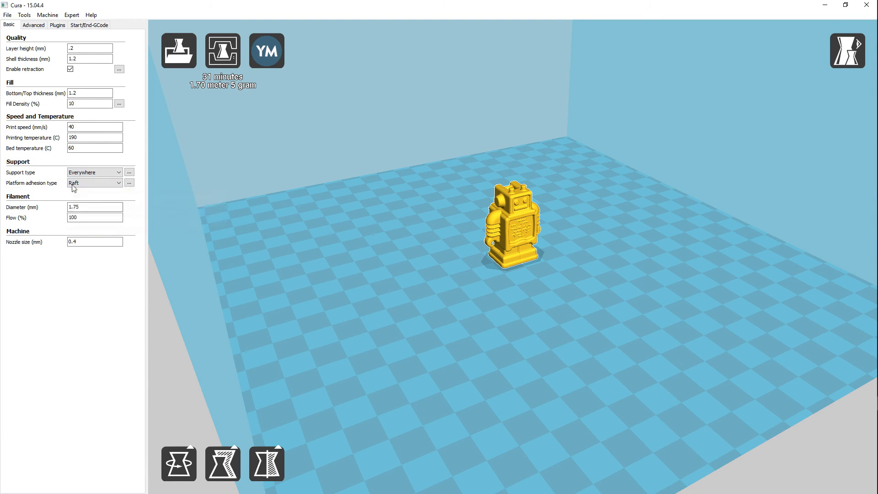
left_click(98, 184)
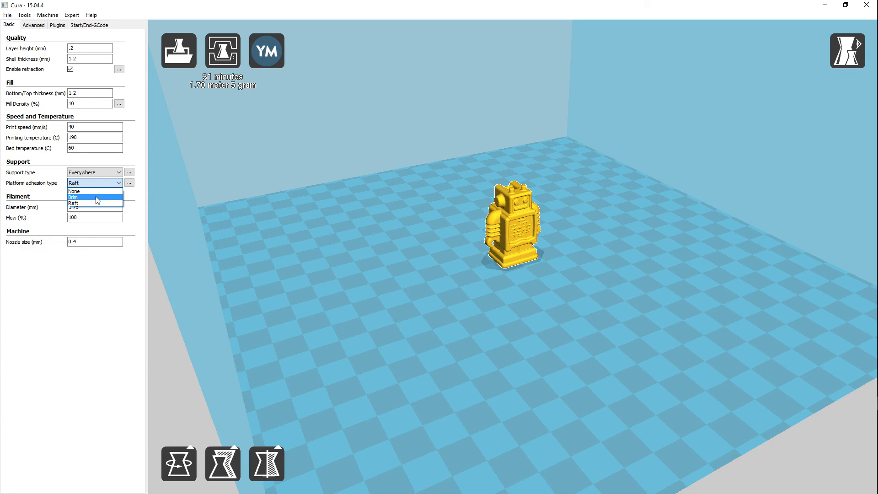
left_click(53, 196)
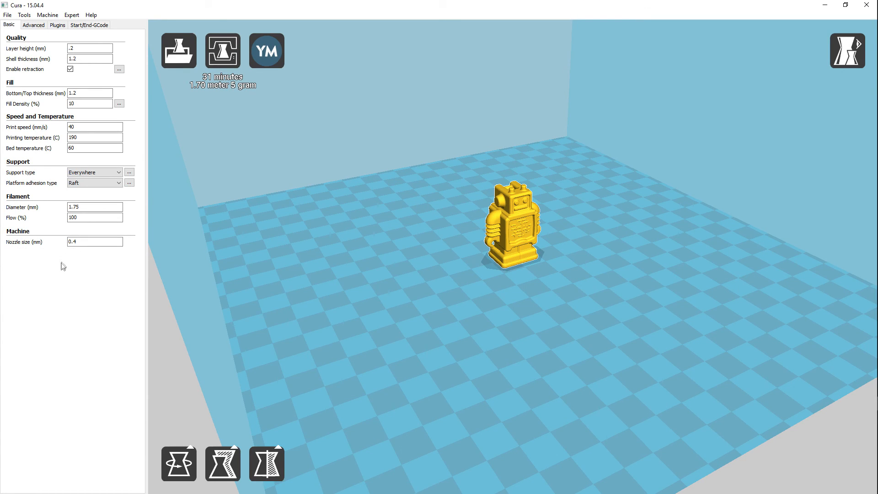
Set both the platform adhesion type and the support type to None
mouse_move(46, 213)
left_click(89, 183)
left_click(87, 191)
left_click(105, 172)
left_click(104, 180)
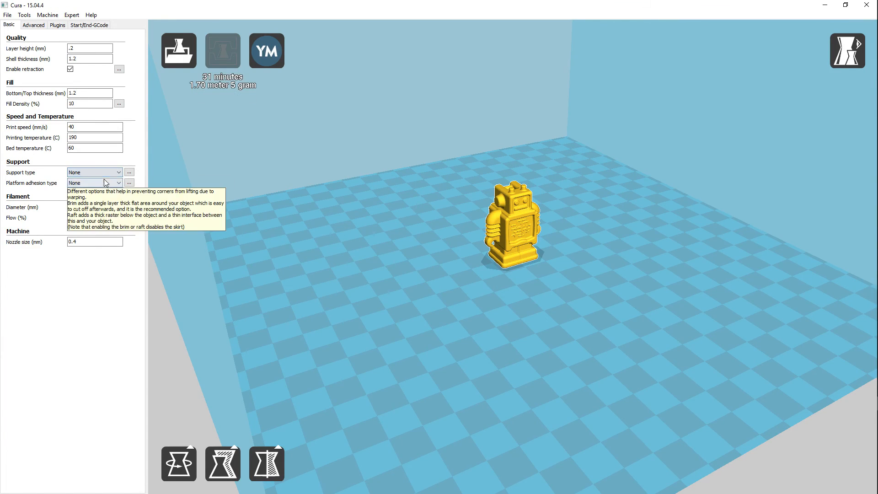
Review the advanced print settings, the available plugins and the commands in start.gcode
left_click(32, 28)
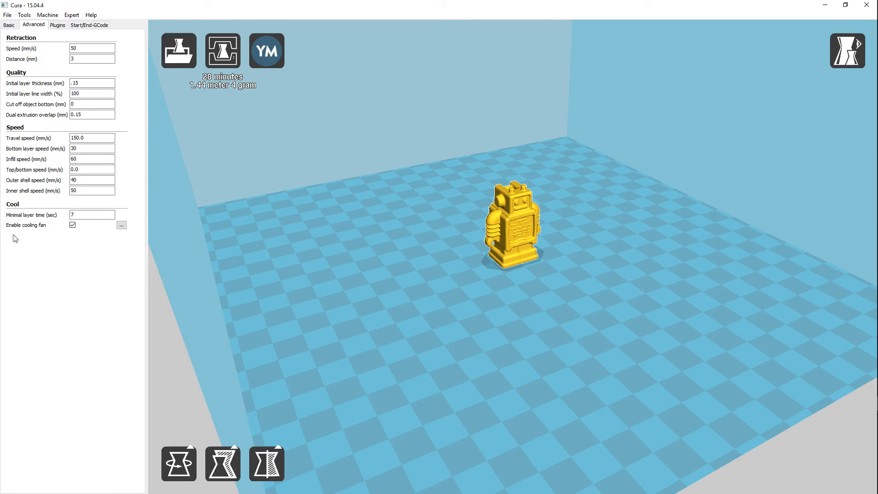
left_click(56, 26)
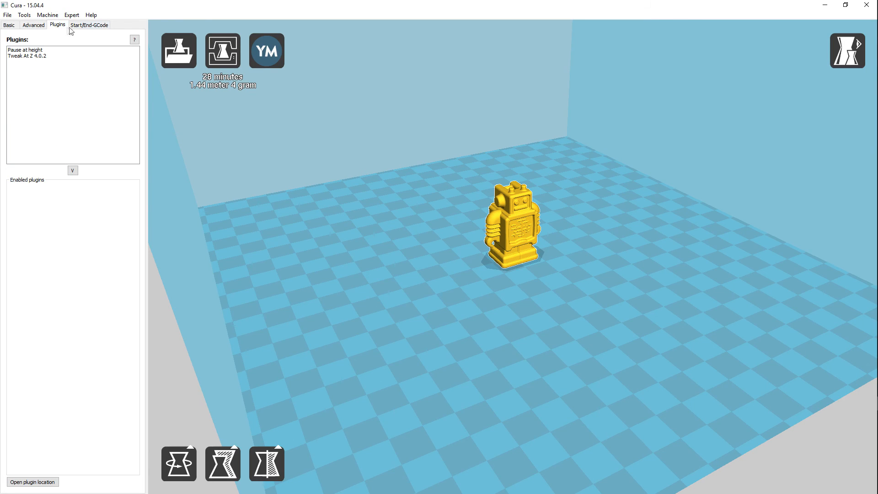
left_click(89, 26)
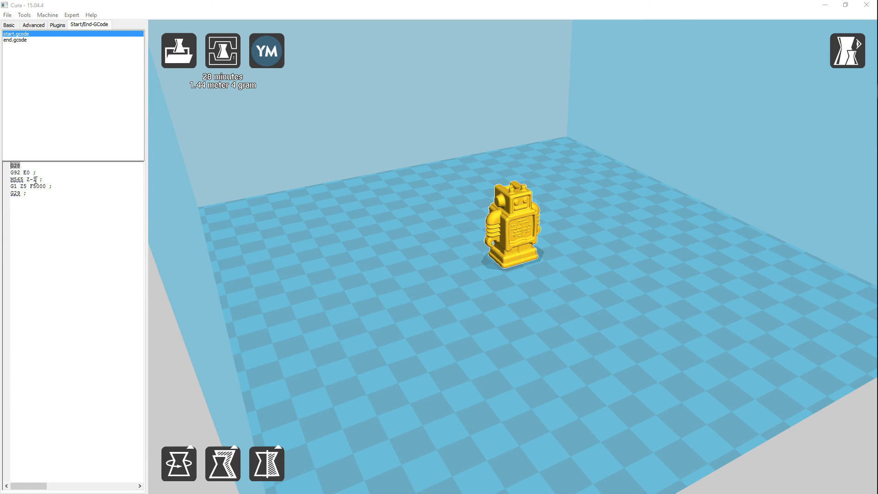
Try a Z offset of -1.1 in the M565 line of start.gcode, and restore the offset to -1
left_click(37, 179)
type(".1")
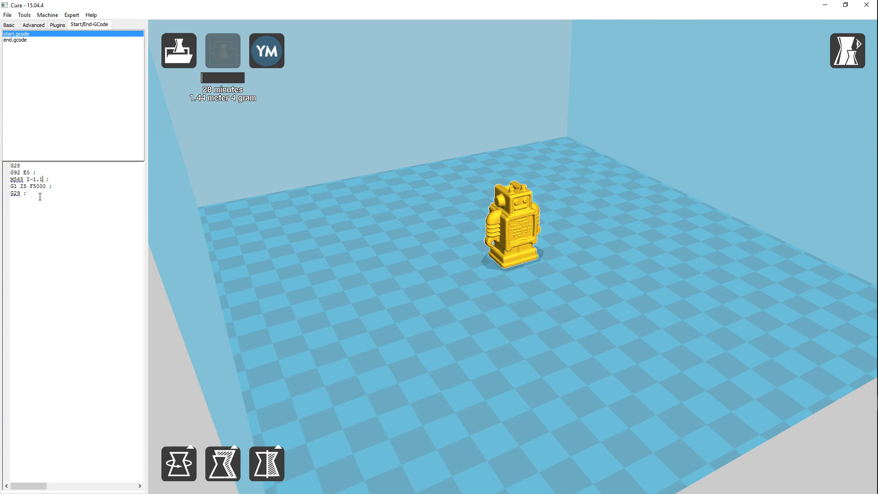
left_click_drag(43, 179, 37, 179)
key("BackSpace")
left_click(33, 181)
type("0")
key("BackSpace")
key("BackSpace")
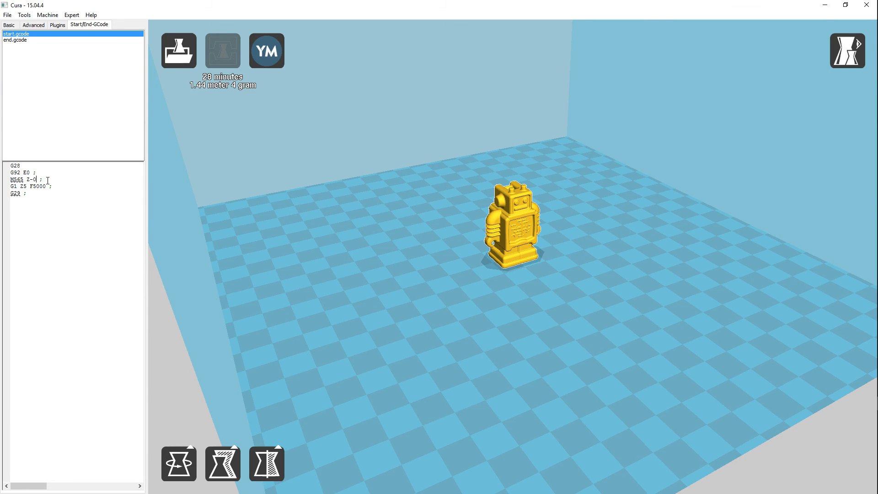
key("BackSpace")
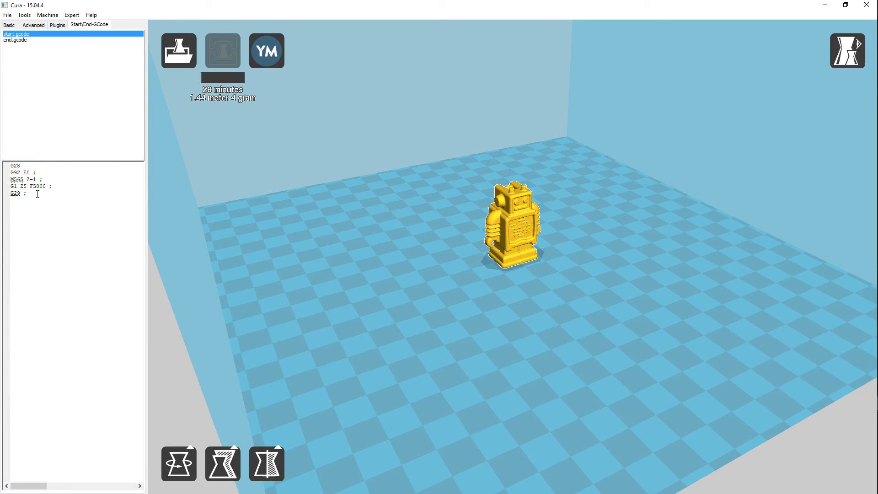
Return to the advanced print settings and resize the settings area to show every field in full
left_click_drag(23, 193, 8, 193)
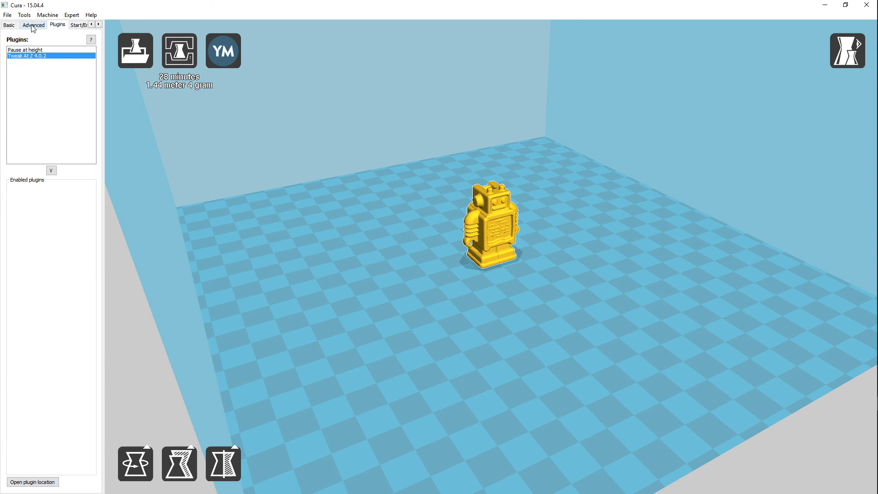
left_click(32, 26)
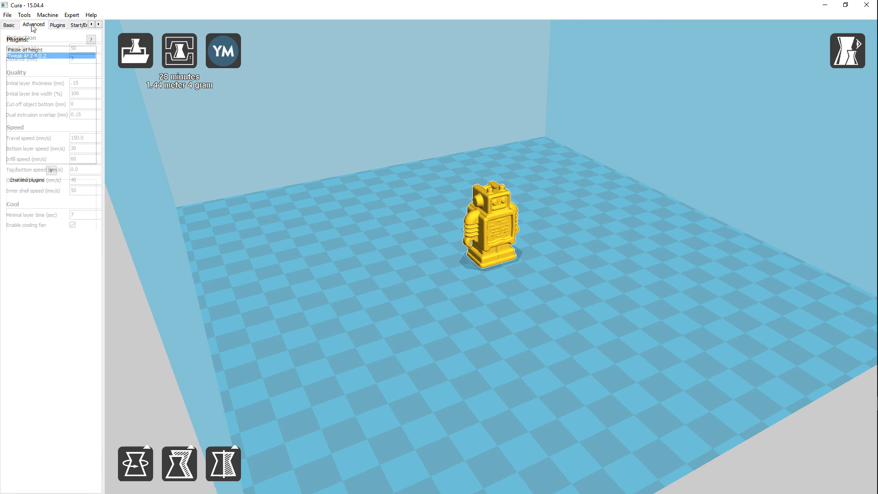
left_click_drag(105, 93, 129, 90)
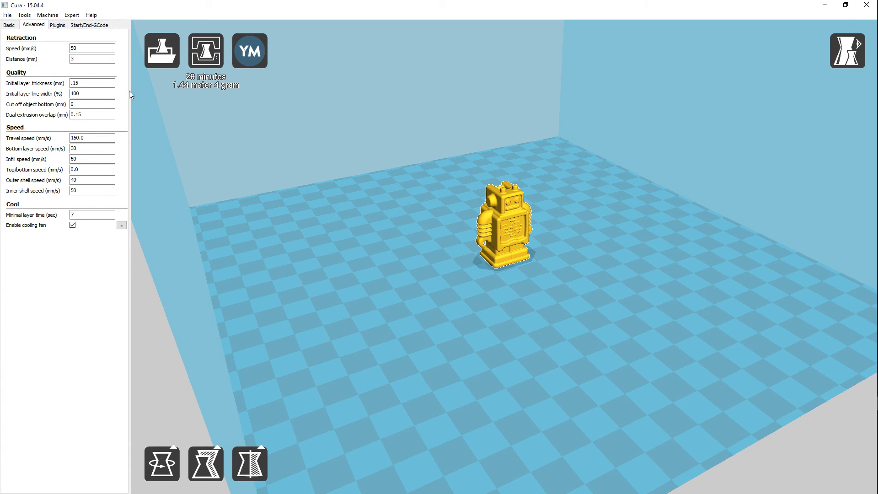
Return to the basic print settings and load the Groot bust model from the Groot_Bust_Sculpture folder in Desktop > 3D NerdStop > 3D Printing > Thingivers
left_click(9, 26)
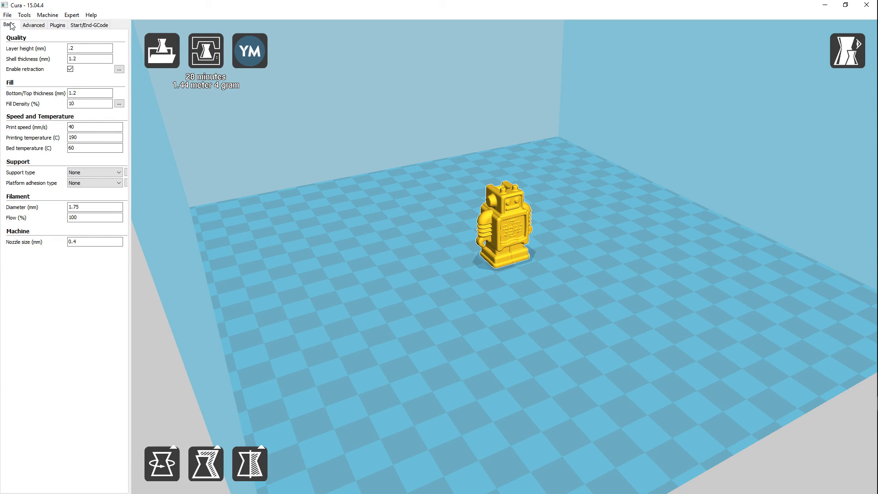
left_click(7, 15)
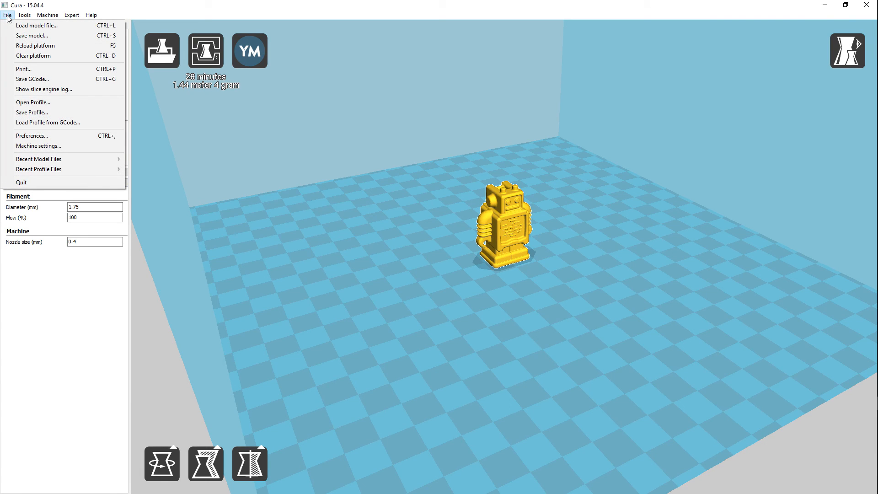
left_click(39, 27)
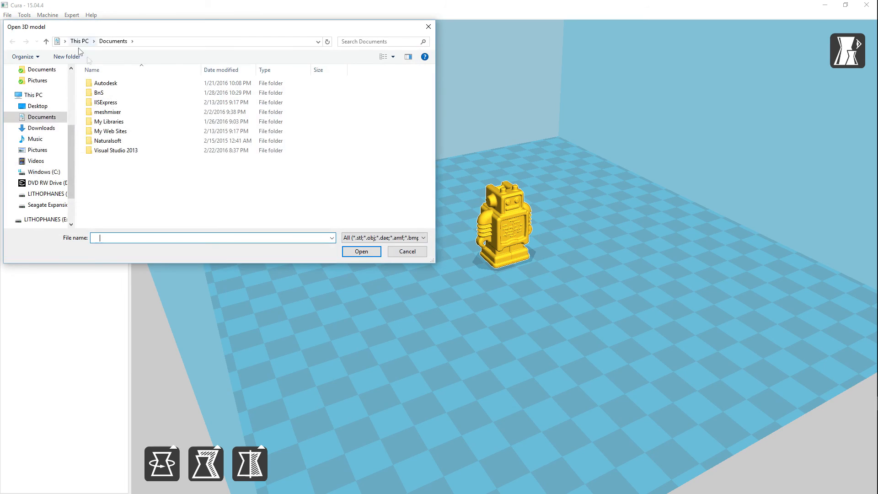
left_click(45, 108)
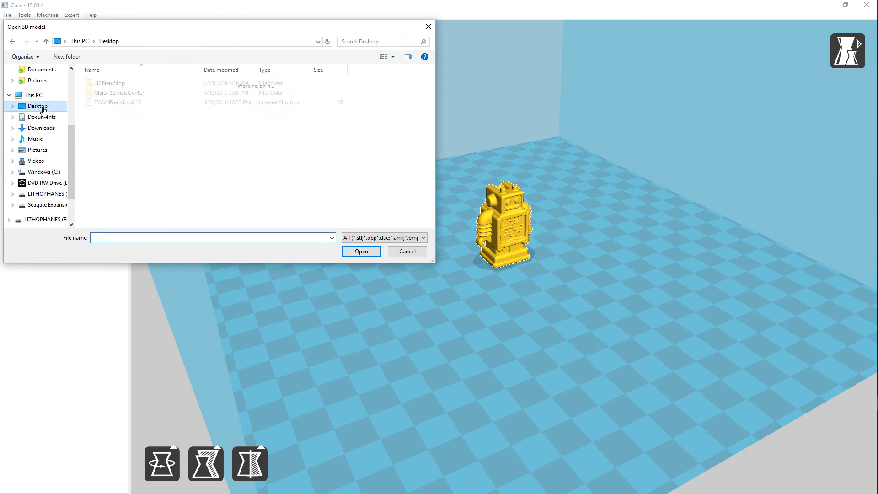
double_click(114, 84)
double_click(112, 87)
double_click(115, 104)
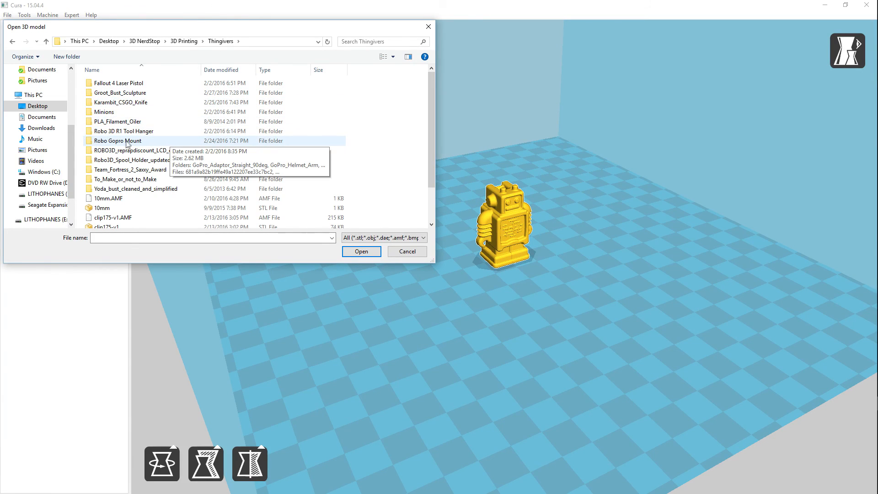
left_click(115, 94)
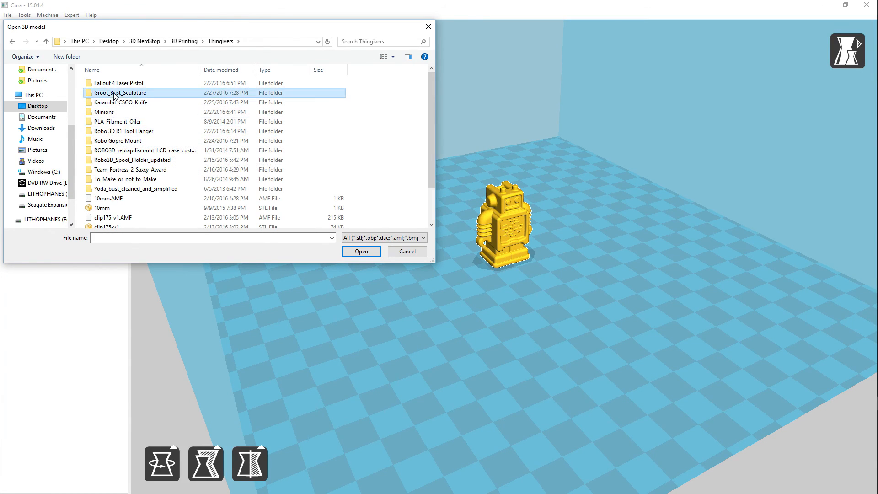
double_click(115, 94)
double_click(103, 104)
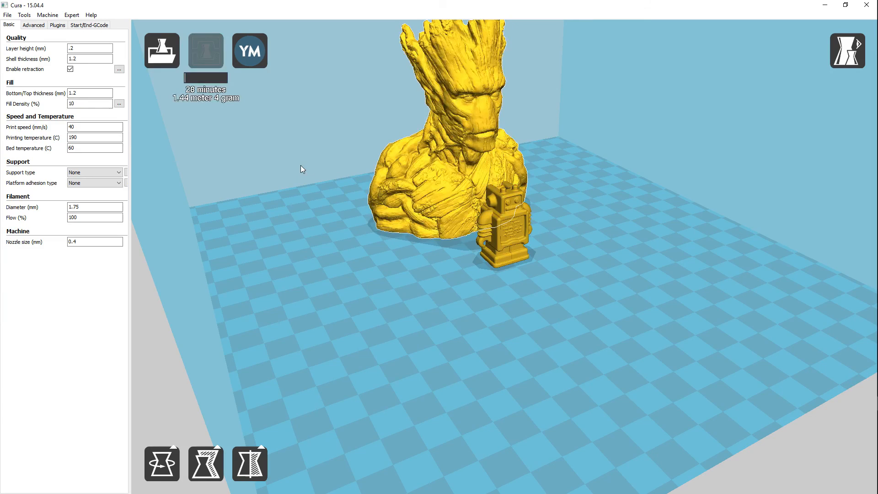
Delete the small robot model standing in front of the Groot bust
left_click(512, 242)
scroll(512, 242, "up", 4)
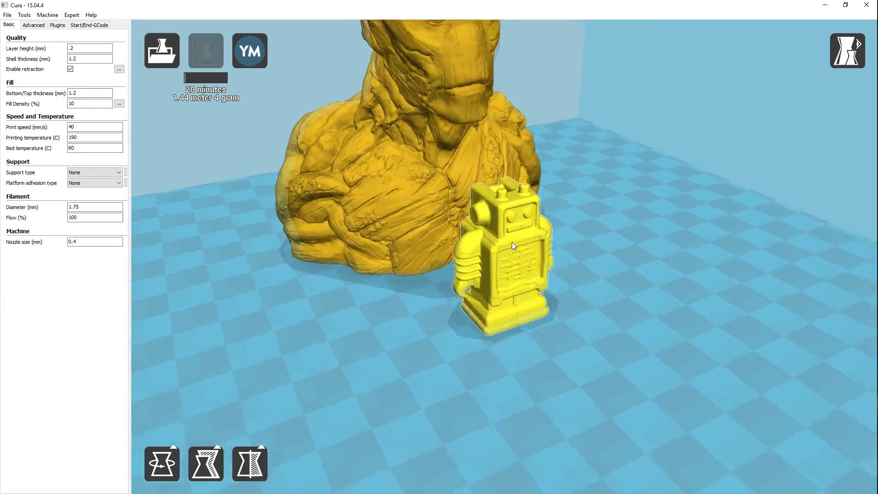
key("Delete")
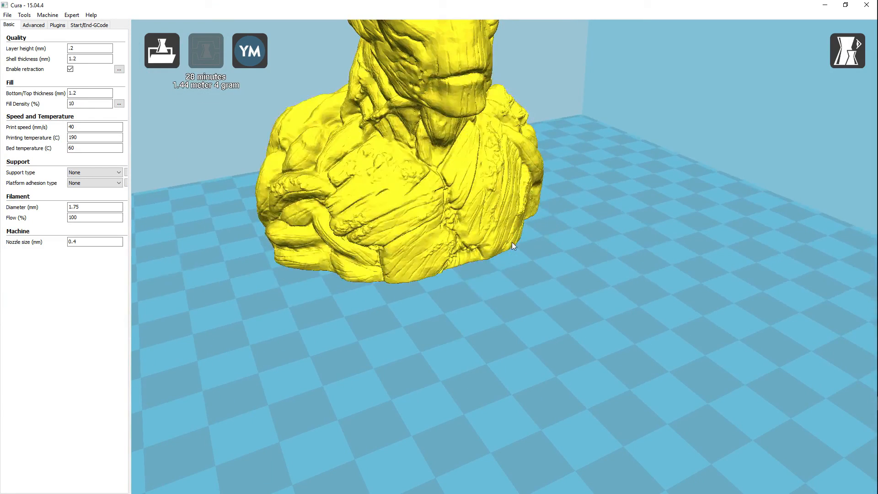
Move the Groot bust near the middle of the build platform, checking its position from several sides
left_click(436, 171)
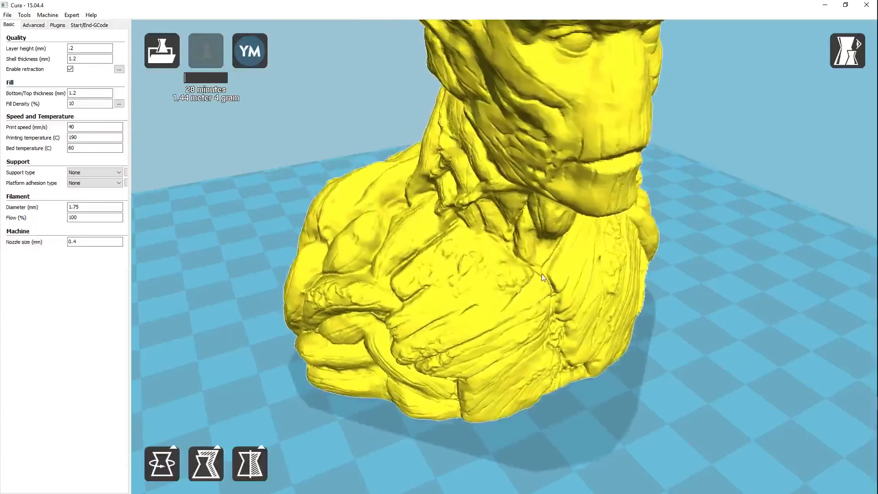
scroll(551, 284, "down", 8)
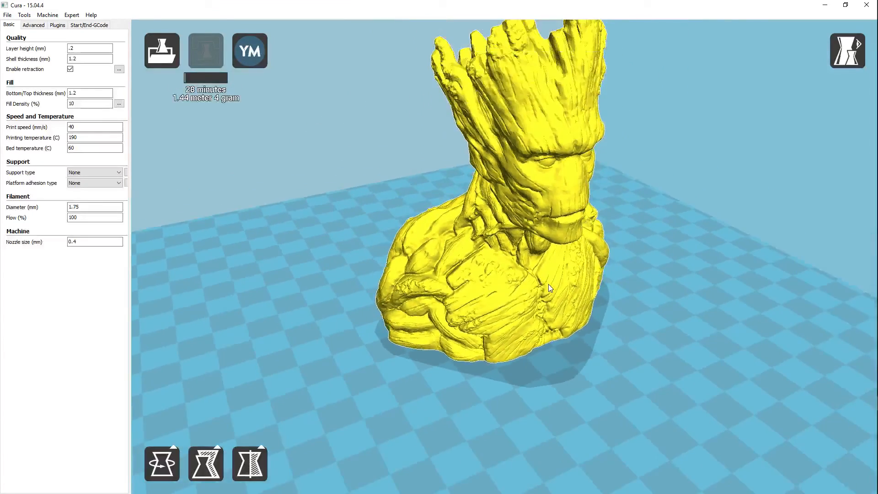
scroll(547, 284, "down", 5)
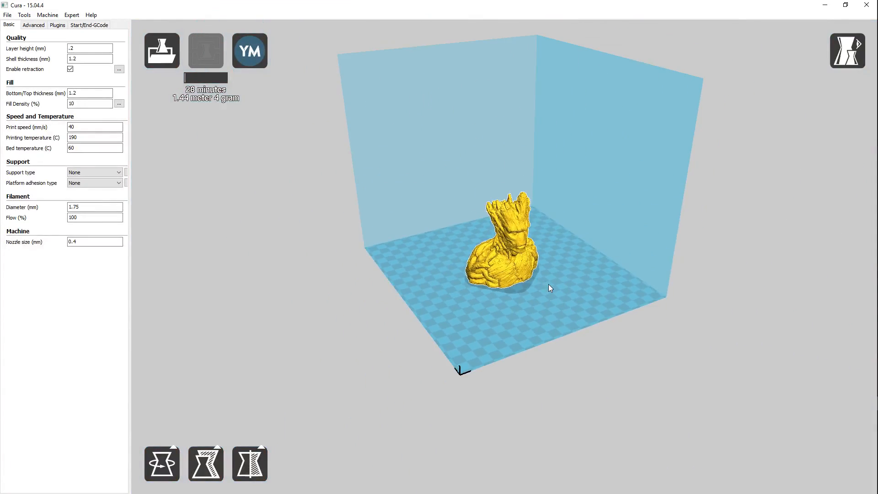
right_click_drag(713, 310, 680, 326)
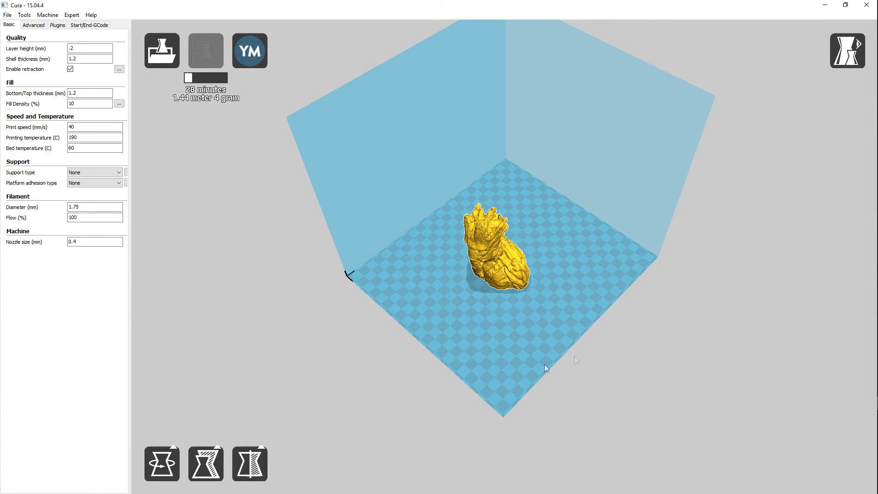
right_click_drag(597, 359, 626, 345)
mouse_move(513, 257)
left_mouse_down()
mouse_move(432, 267)
mouse_move(509, 264)
mouse_move(516, 272)
left_mouse_up()
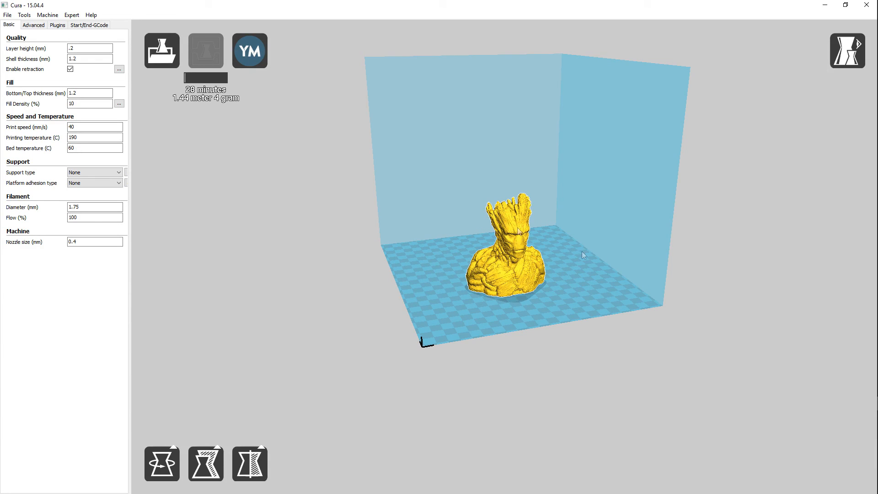
left_click_drag(523, 269, 534, 264)
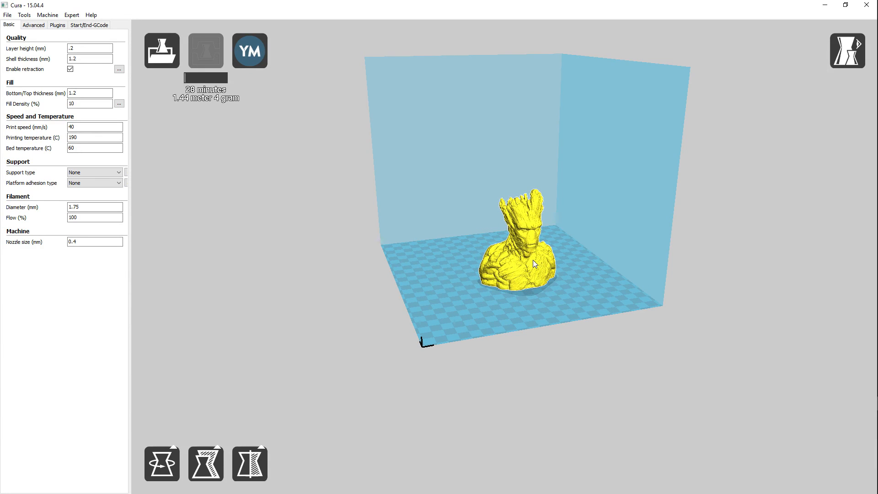
Open the machine settings of the Robo 3D R1 and set the maximum height to 200 mm
left_click(48, 16)
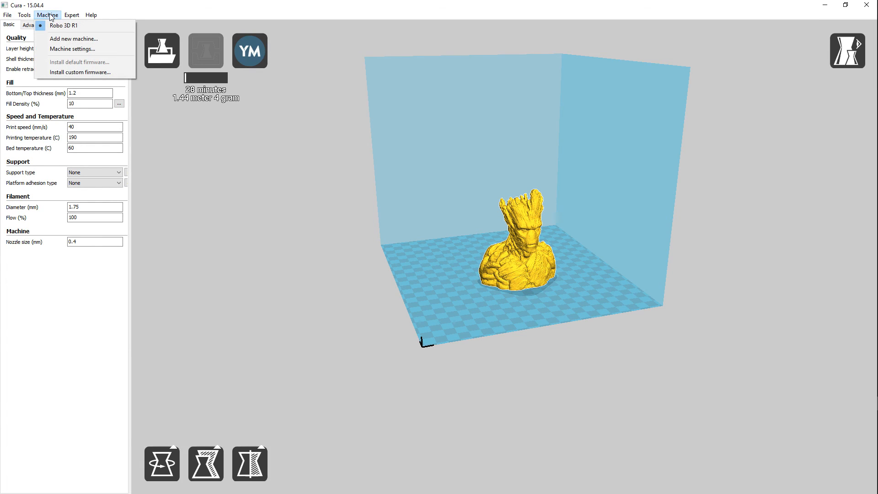
left_click(67, 49)
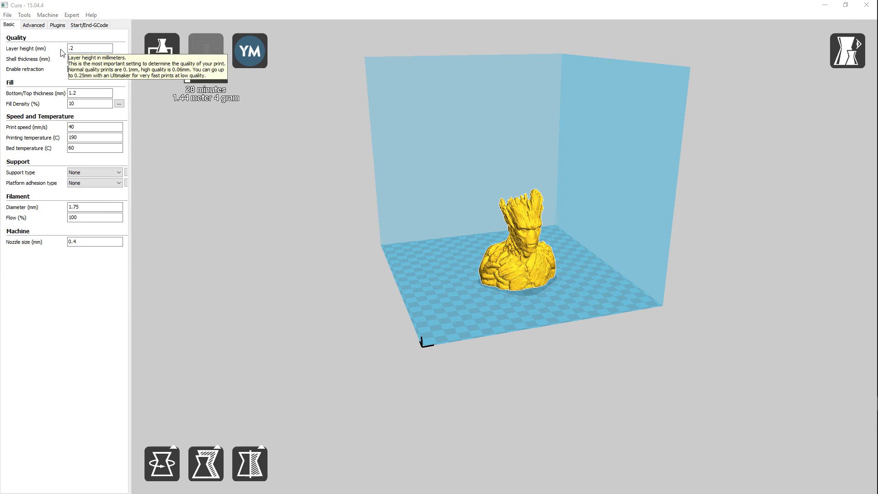
left_click_drag(306, 172, 276, 160)
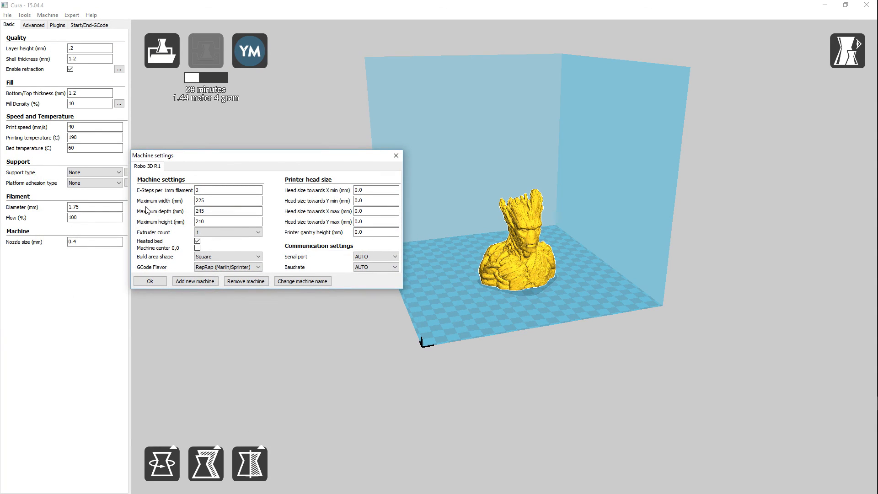
left_click(222, 211)
left_click(197, 241)
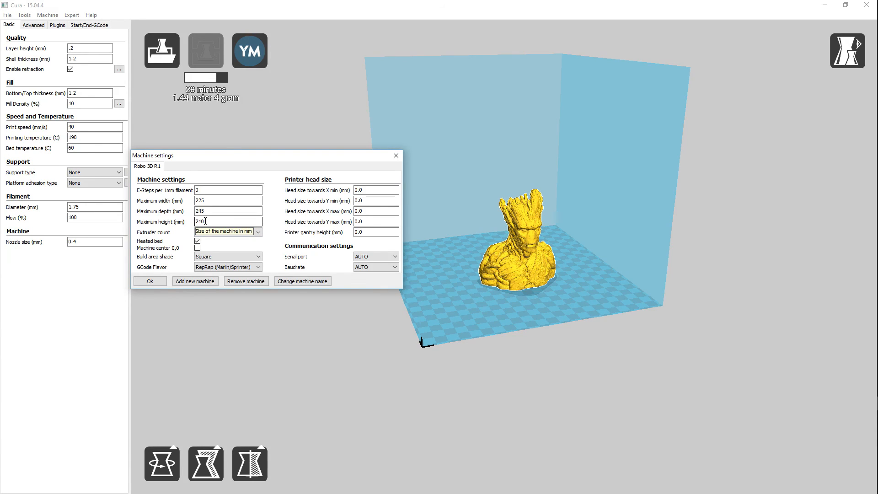
left_click_drag(204, 222, 196, 222)
type("200")
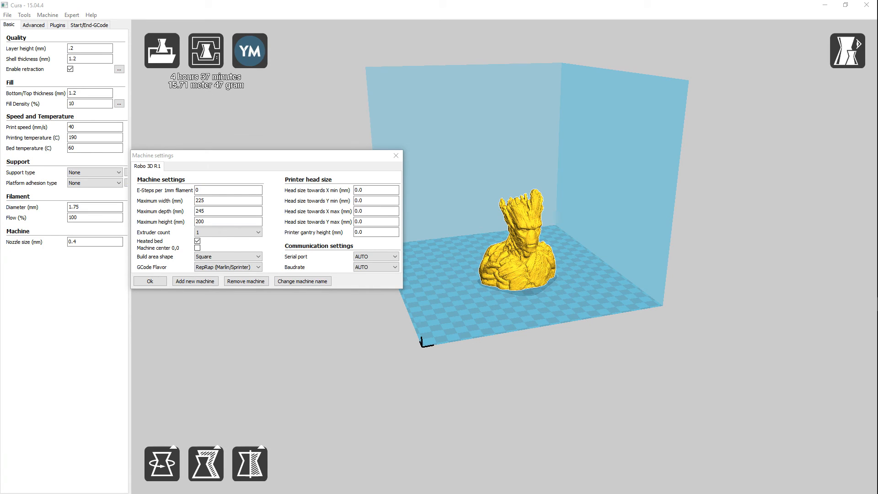
Set the machine's maximum width to 222 mm and accept the machine settings
left_click(202, 200)
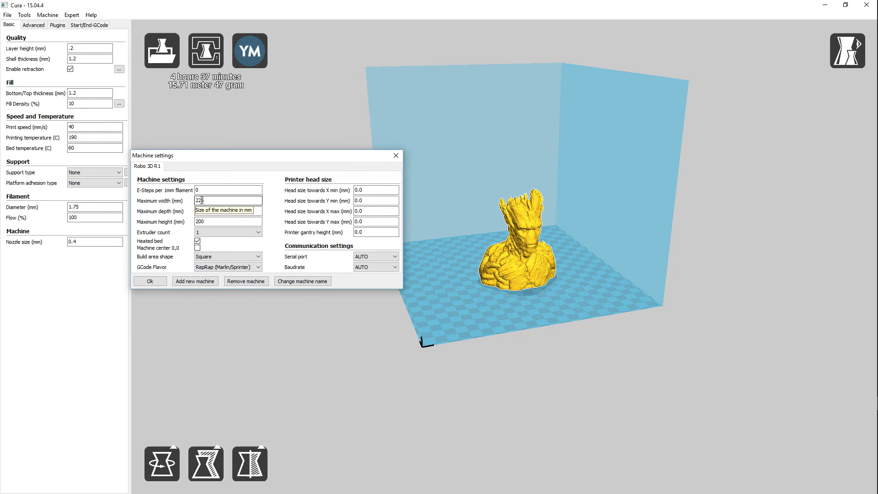
key("BackSpace")
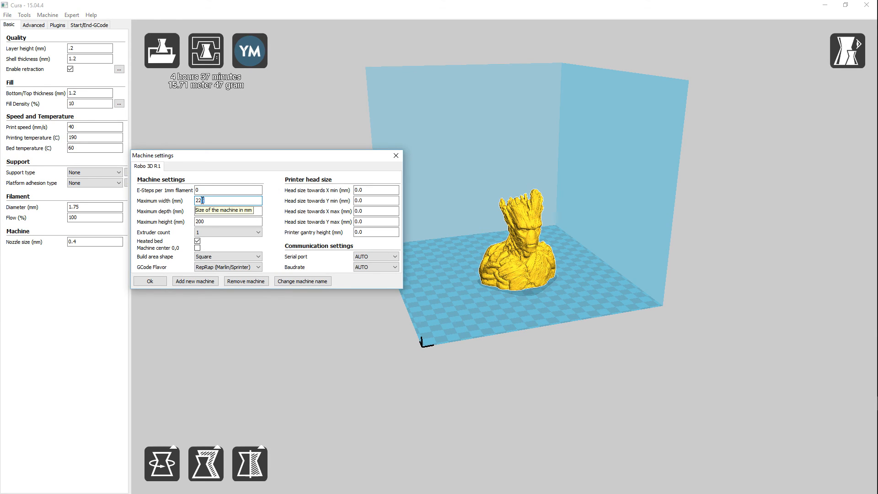
type("2")
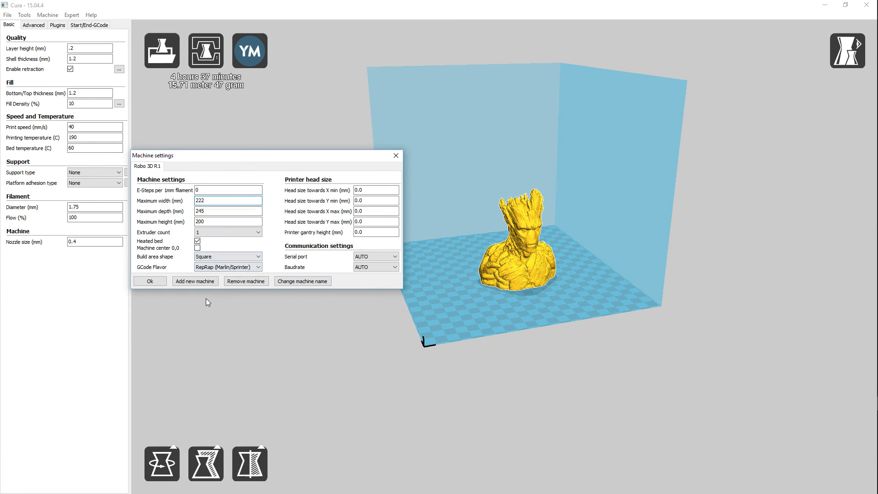
left_click(154, 281)
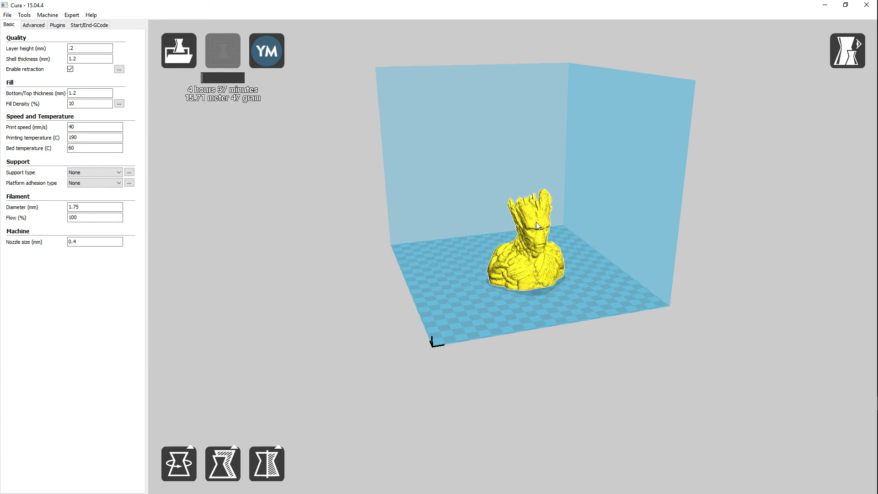
Try the Rotate tool on the Groot bust with its yellow and red rotation rings, leaving the bust at its original angle
left_click(179, 474)
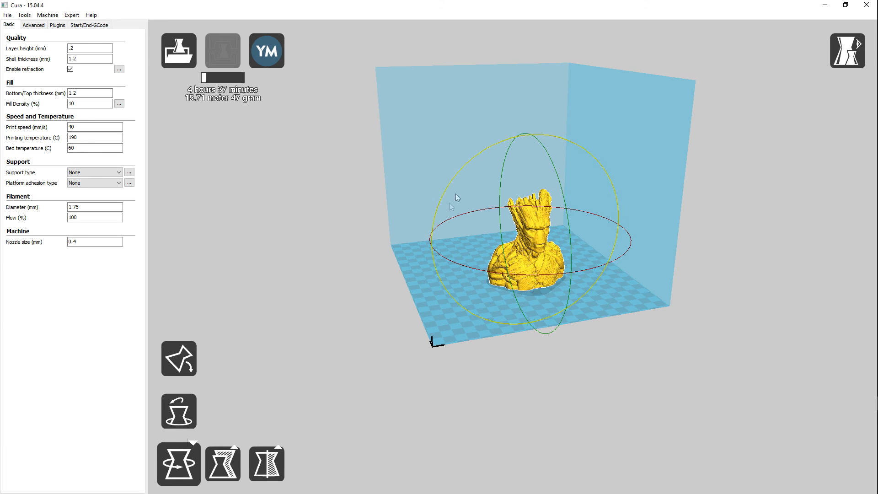
left_click_drag(498, 273, 514, 291)
scroll(514, 291, "up", 4)
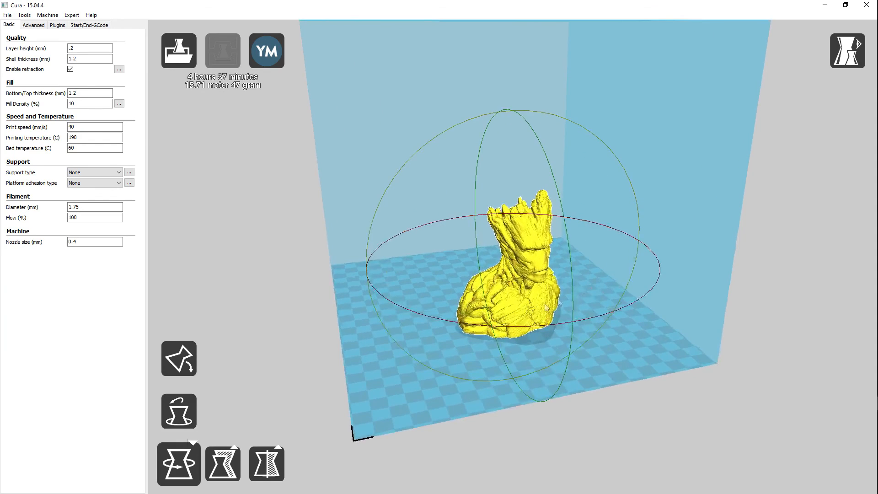
left_click_drag(628, 178, 637, 163)
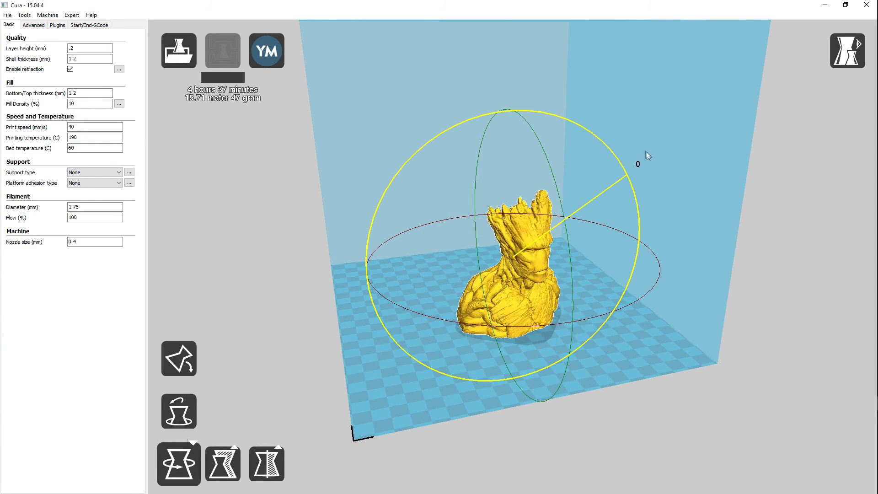
mouse_move(660, 273)
left_mouse_down()
mouse_move(575, 315)
mouse_move(403, 314)
mouse_move(607, 320)
mouse_move(664, 276)
left_mouse_up()
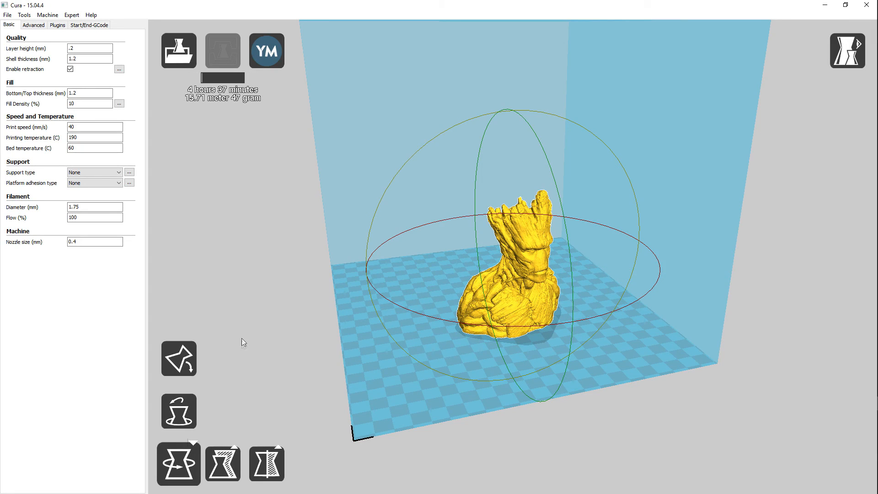
Scale the Groot bust uniformly to 1.90 with the Scale tool, for a height of 193 mm
left_click(223, 462)
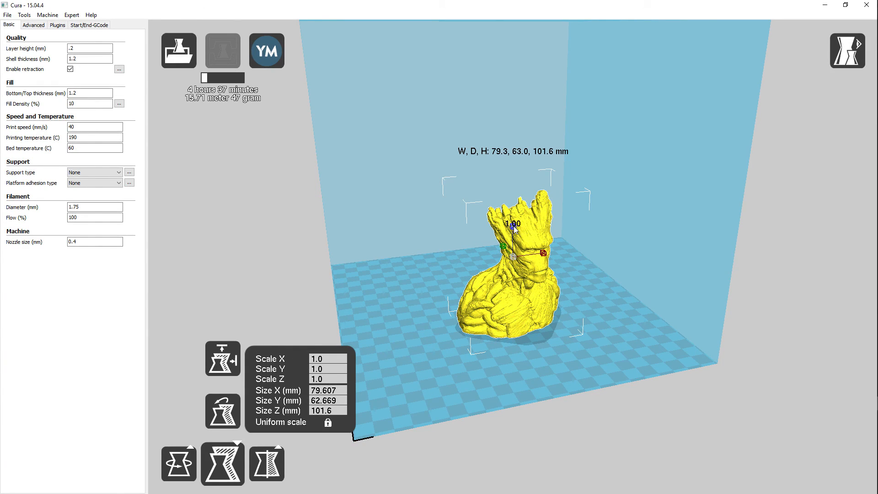
left_click_drag(515, 225, 518, 198)
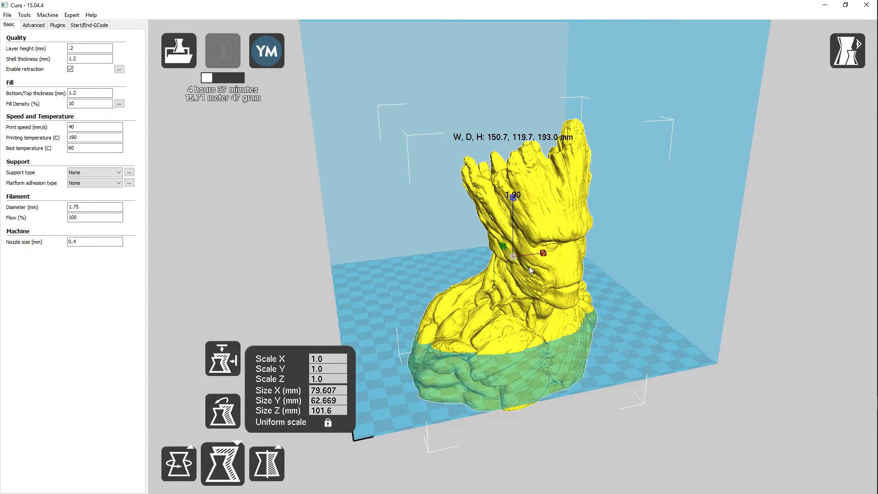
scroll(531, 275, "down", 3)
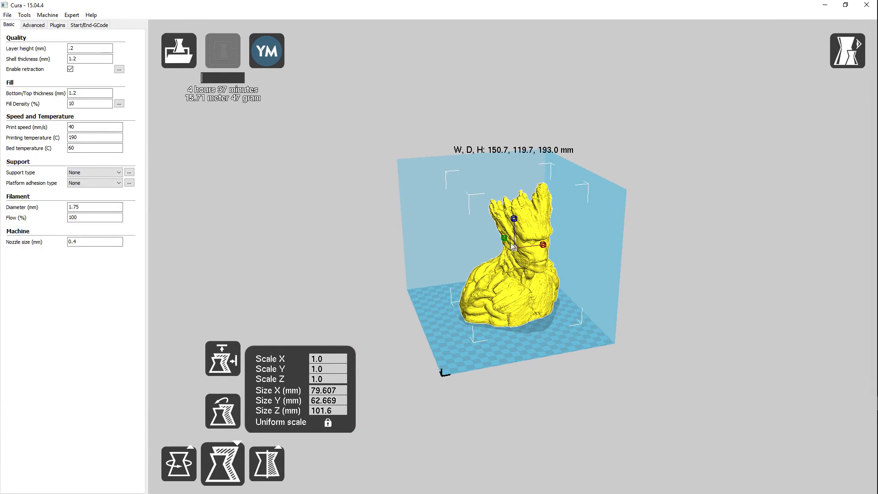
Try enlarging the Groot bust to 315 mm tall, and bring it back to a uniform scale of 2.00
left_click_drag(514, 209, 515, 200)
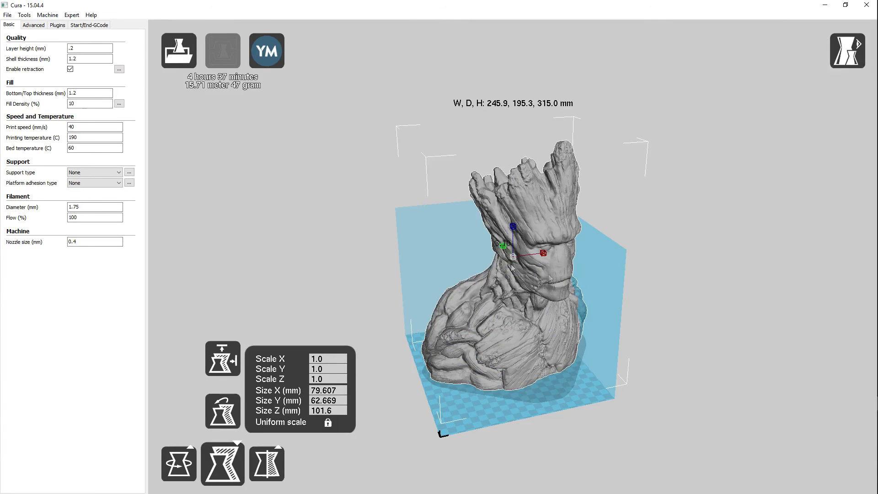
mouse_move(514, 226)
left_mouse_down()
mouse_move(512, 241)
mouse_move(514, 220)
mouse_move(512, 230)
left_mouse_up()
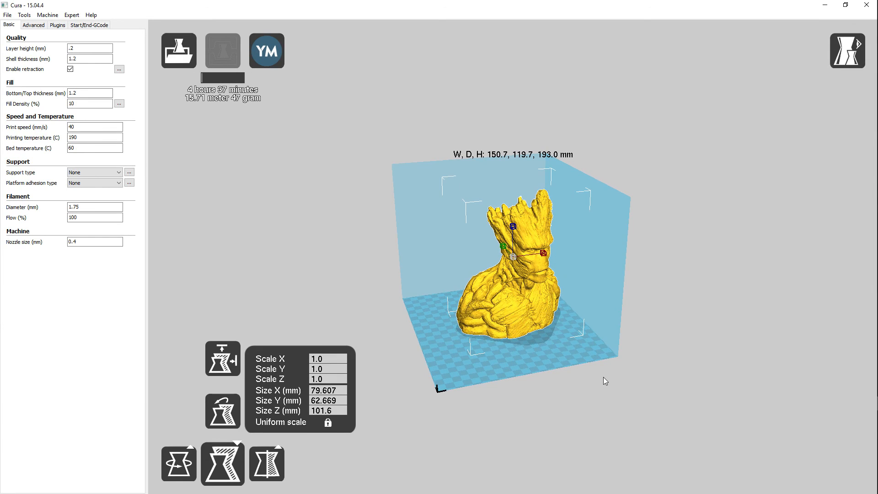
mouse_move(631, 378)
right_mouse_down()
mouse_move(588, 382)
mouse_move(619, 367)
mouse_move(620, 374)
right_mouse_up()
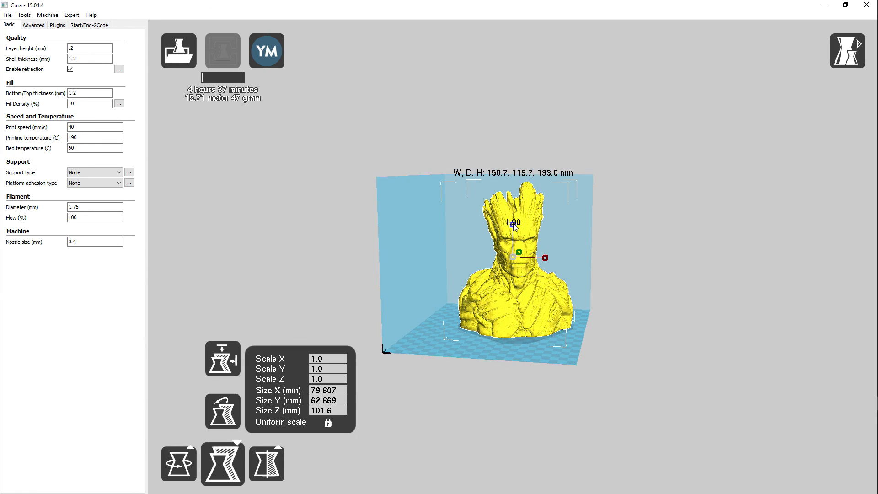
left_click_drag(513, 226, 514, 223)
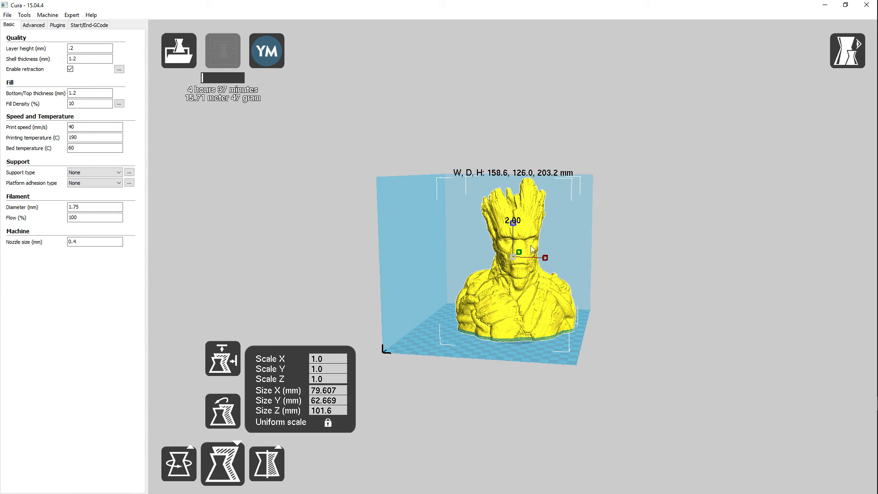
Scale the Groot bust uniformly down to 1.50, for a height of 152.4 mm
right_click_drag(663, 339, 506, 364)
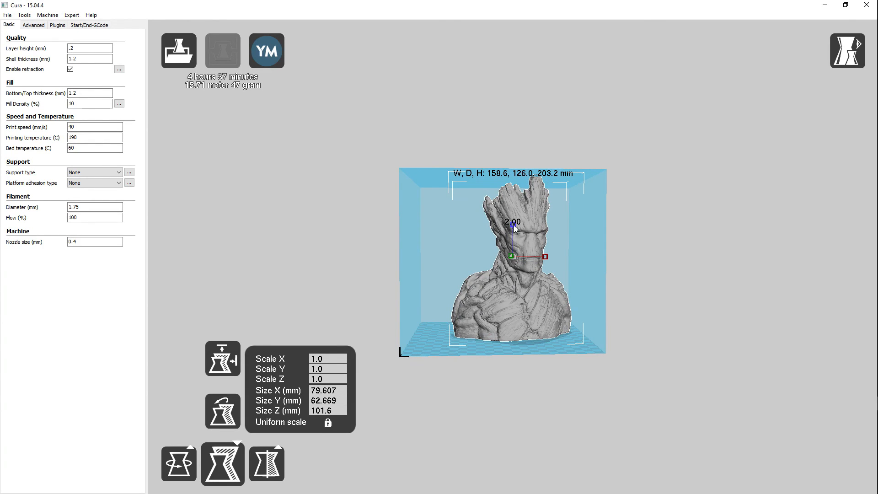
left_click_drag(514, 225, 514, 226)
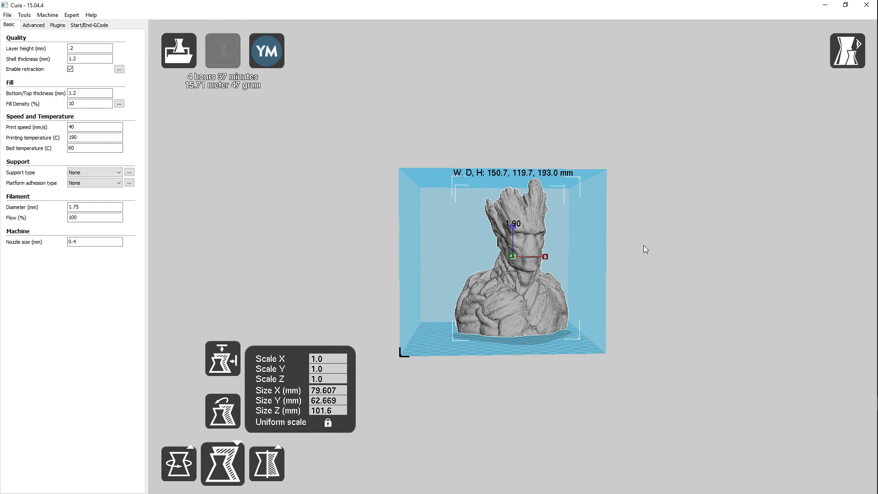
left_click_drag(515, 223, 510, 230)
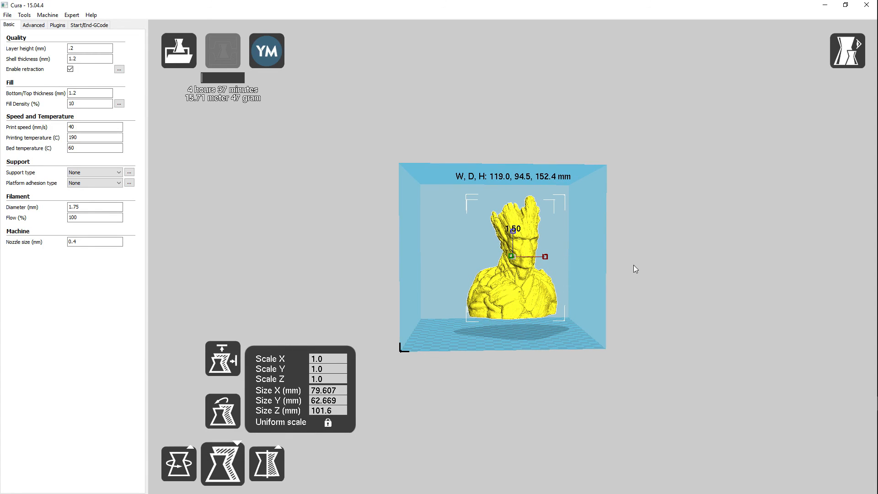
scroll(635, 269, "up", 3)
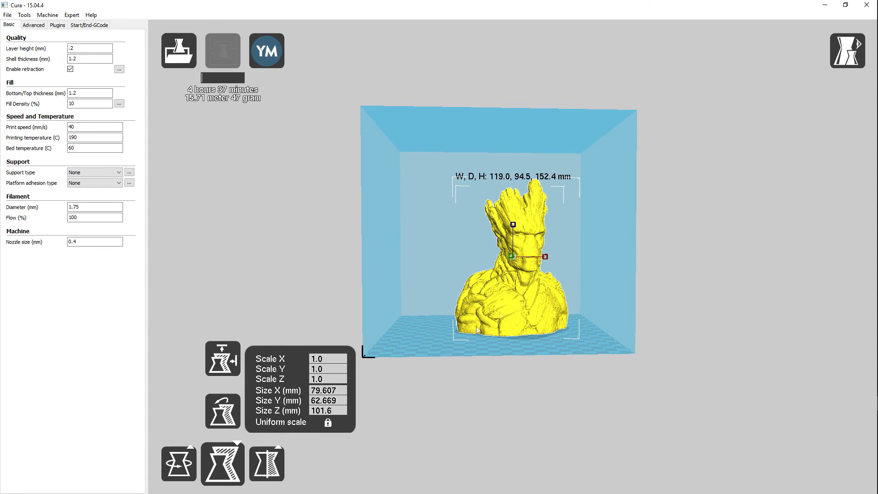
Close the Scale tool and reposition the Groot bust near the middle of the build plate, checking its placement from above
left_click(223, 462)
left_click_drag(548, 306, 453, 322)
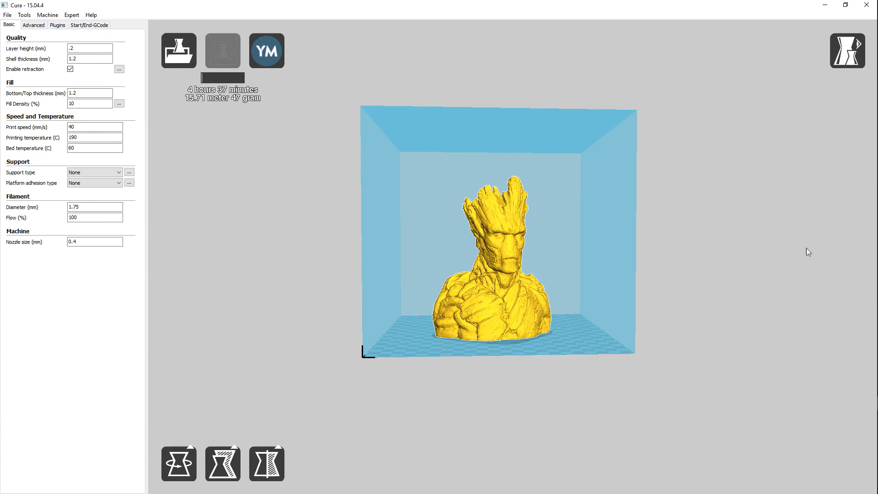
right_click_drag(678, 221, 679, 257)
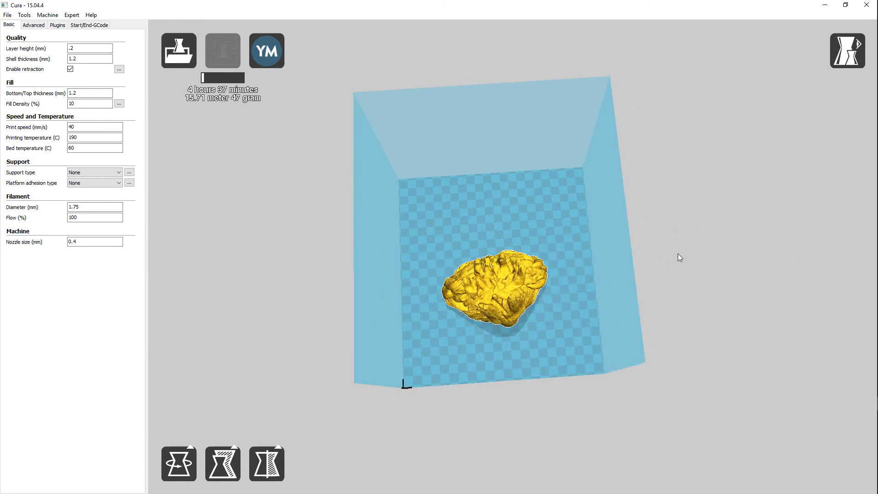
left_click_drag(497, 284, 499, 270)
right_click_drag(633, 290, 660, 259)
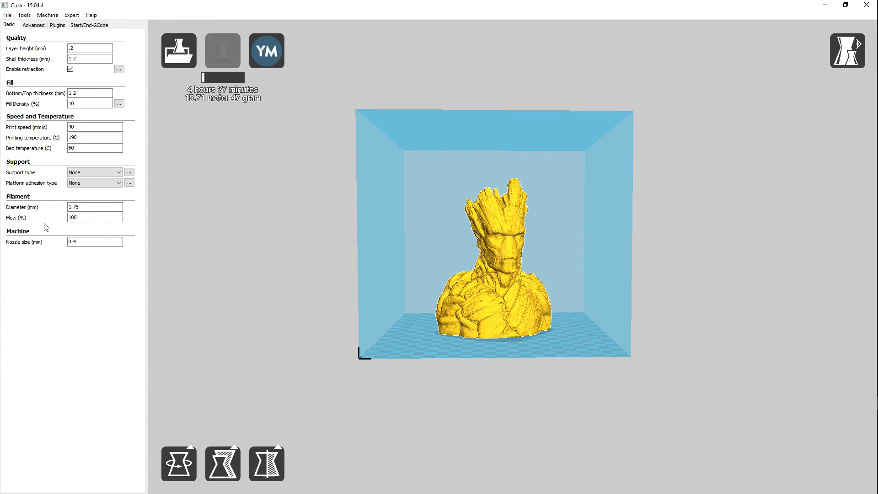
Set the platform adhesion type to Raft and the support type to Touching buildplate
mouse_move(69, 186)
left_click(112, 183)
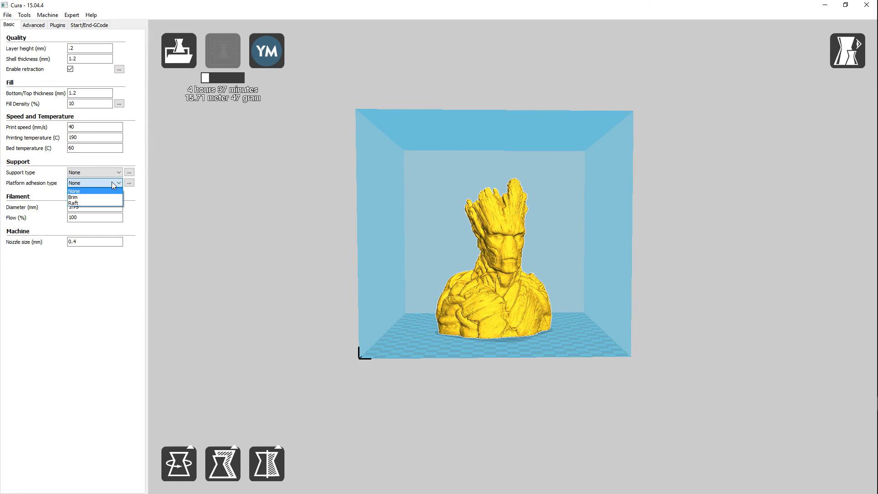
left_click(93, 201)
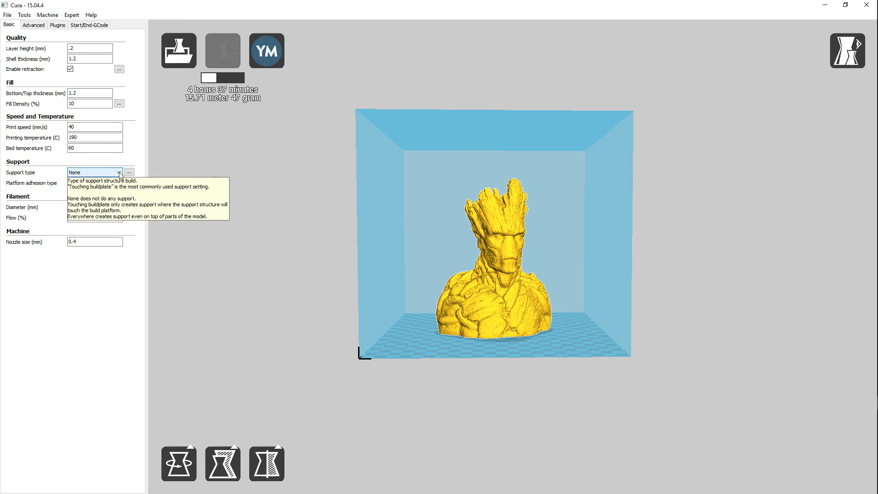
left_click(119, 174)
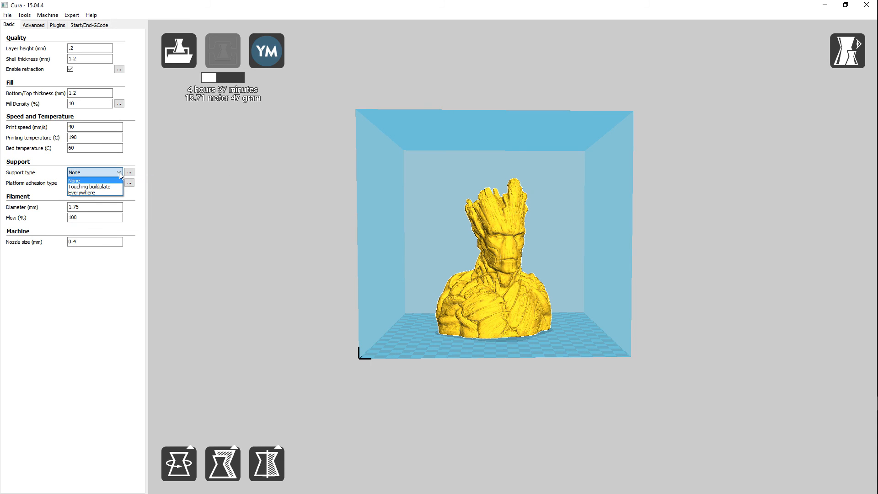
left_click(102, 187)
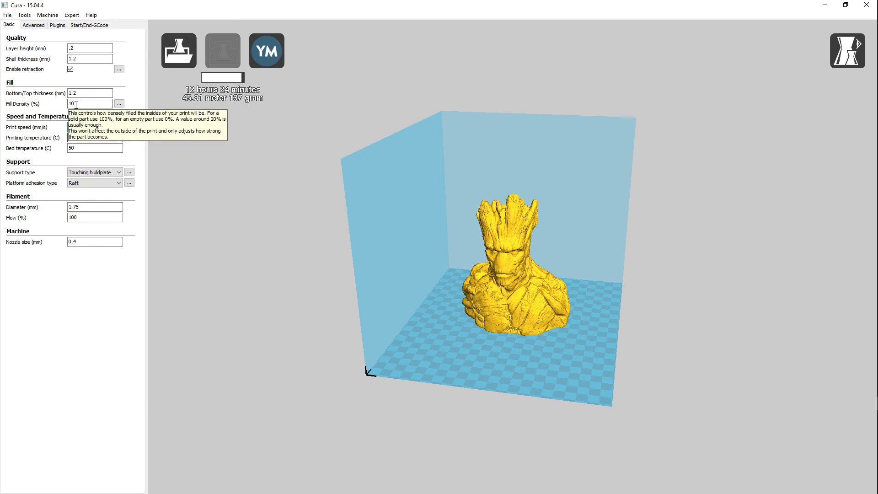
Save the sliced bust's GCode as Groot.gcode on USB Drive (F:), replacing the existing file, and dismiss the save notification
left_click(7, 14)
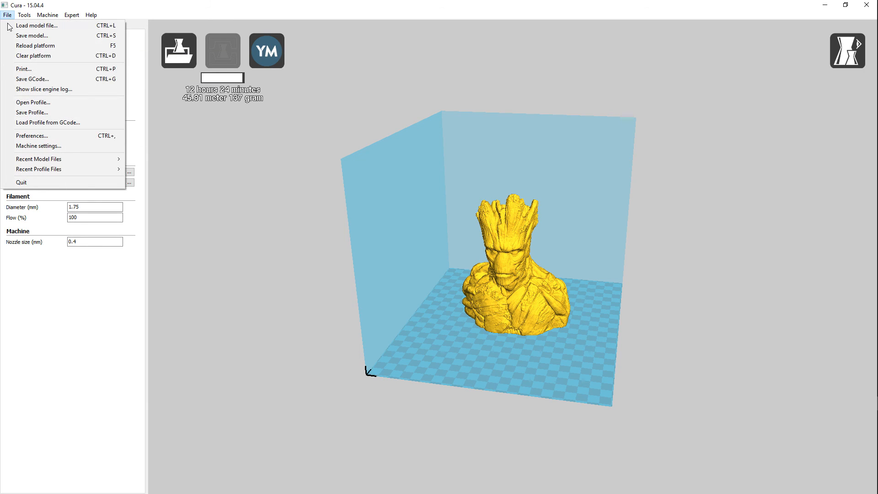
left_click(35, 80)
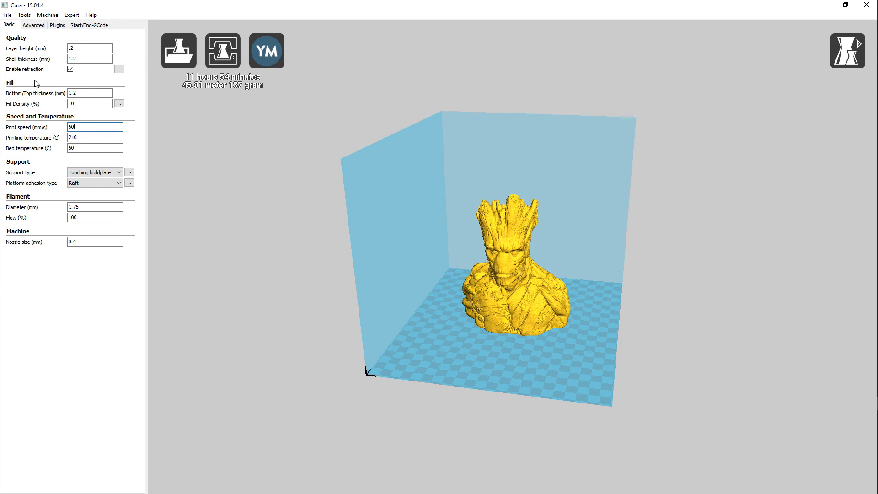
left_click(7, 14)
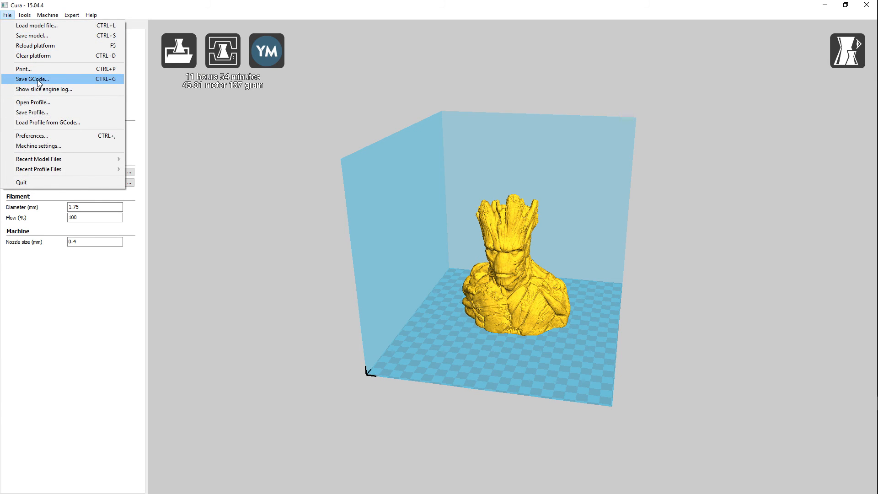
left_click(33, 80)
left_click_drag(166, 30, 238, 72)
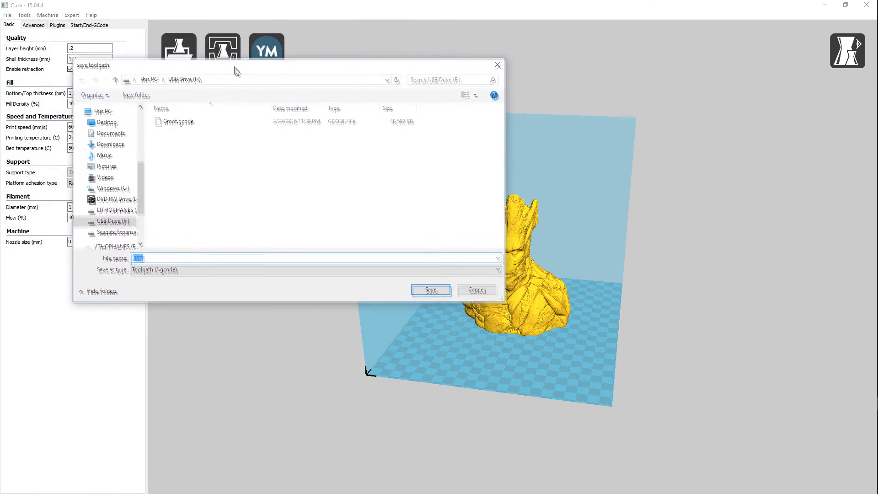
left_click(181, 126)
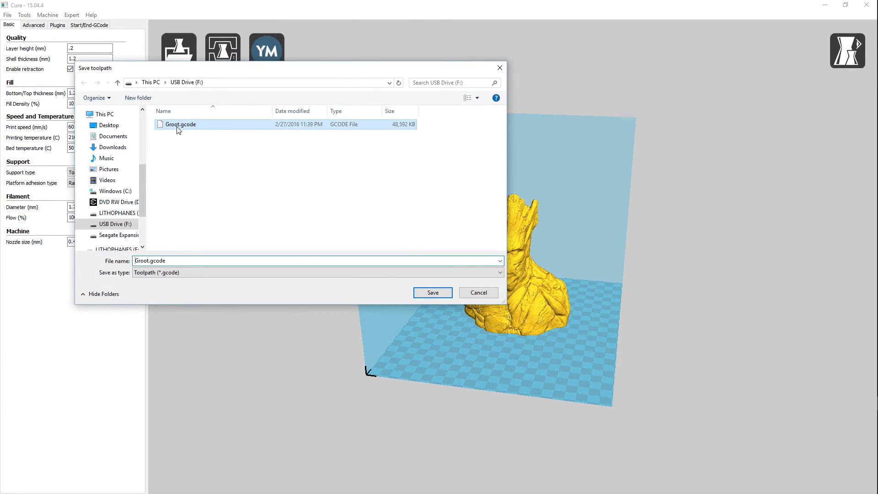
left_click(432, 293)
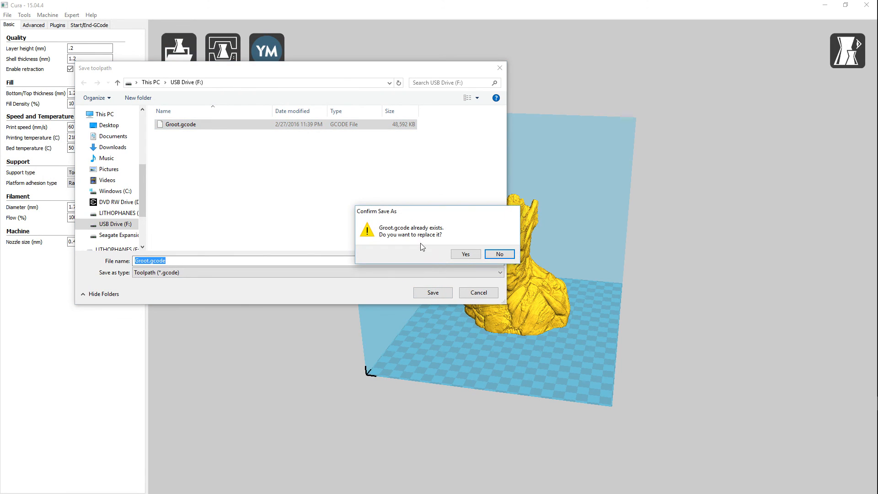
left_click(466, 254)
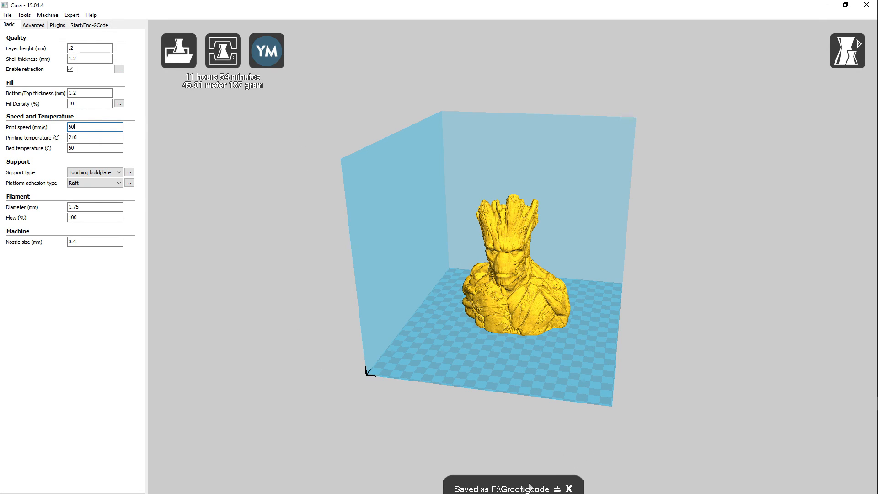
left_click(570, 489)
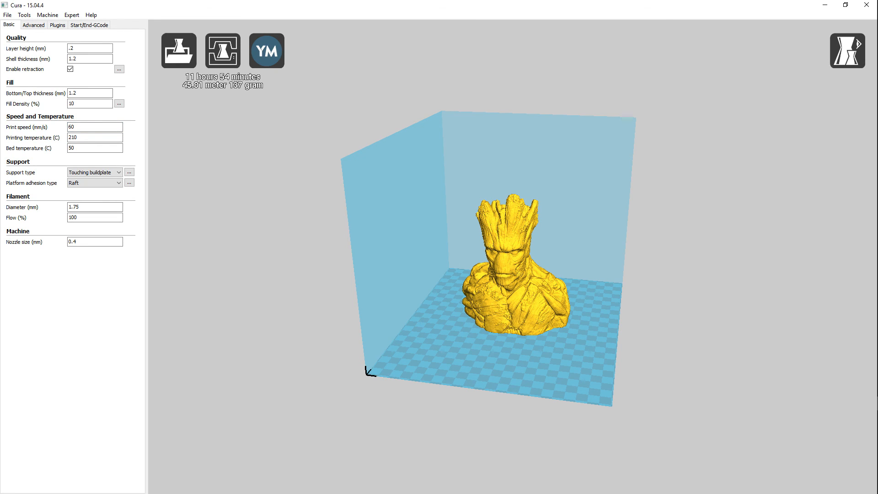
Eject the F: drive from This PC in File Explorer and close the window
key("super+e")
left_click(352, 256)
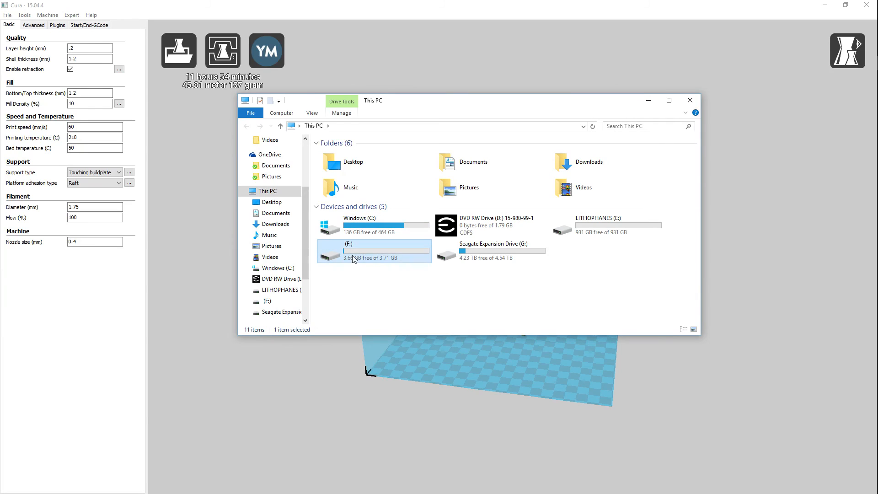
right_click(353, 258)
left_click(377, 410)
left_click(690, 101)
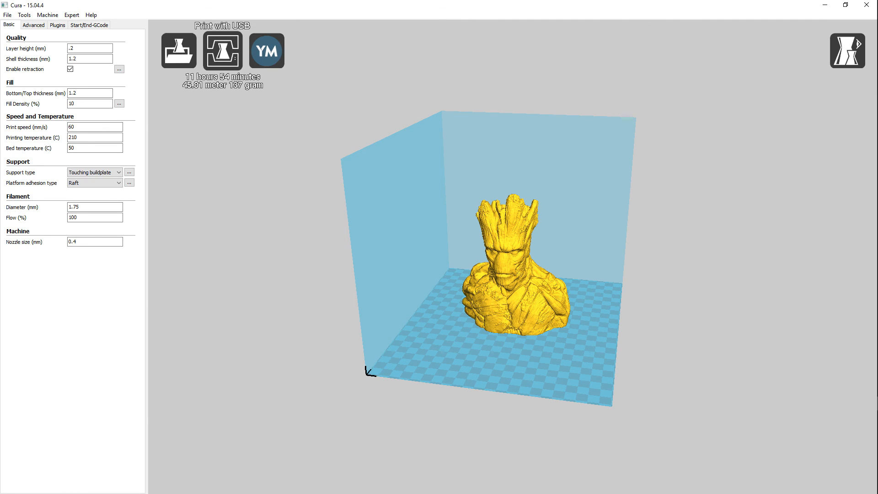
Switch to MatterControl, return to the print queue and load the files from the printer's SD card into it
left_click(223, 51)
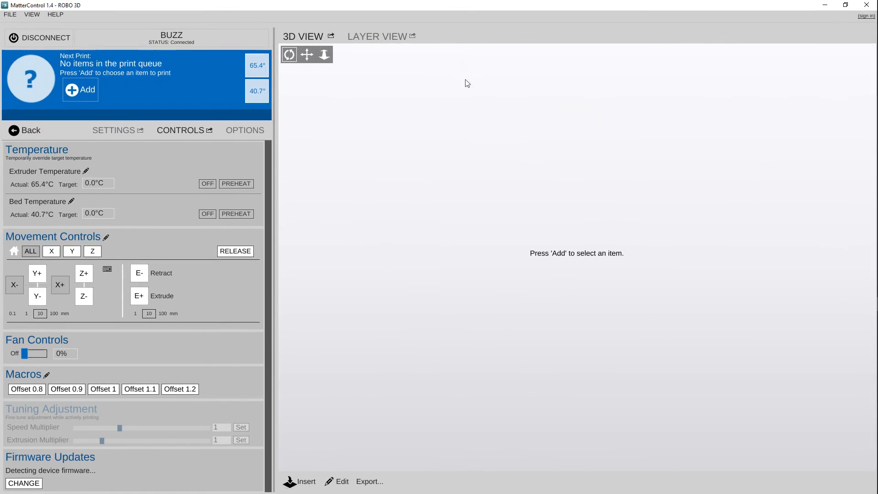
left_click(32, 132)
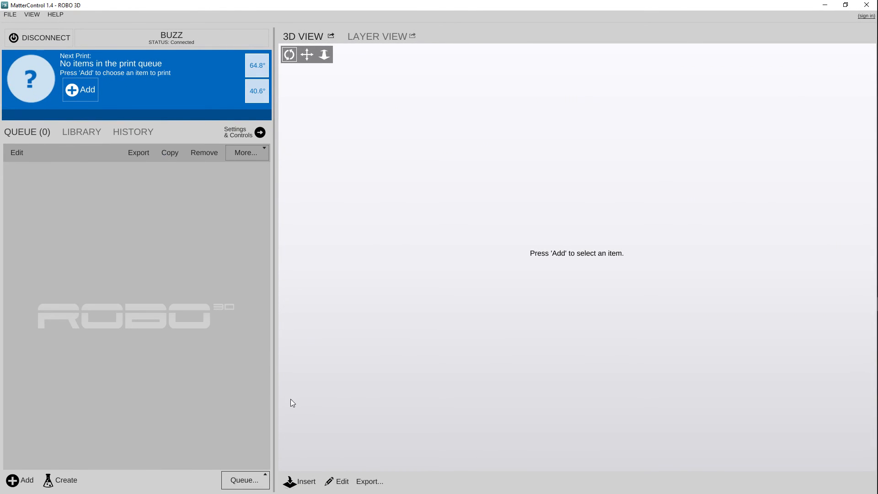
left_click(246, 480)
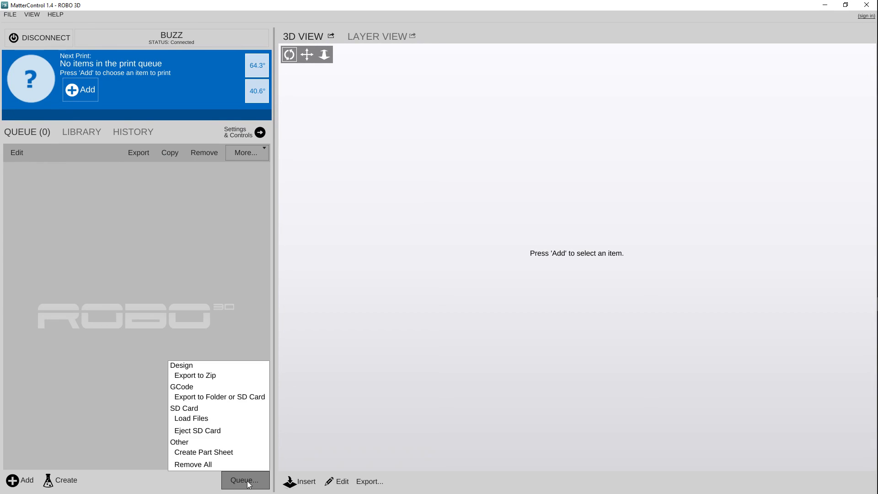
left_click(185, 419)
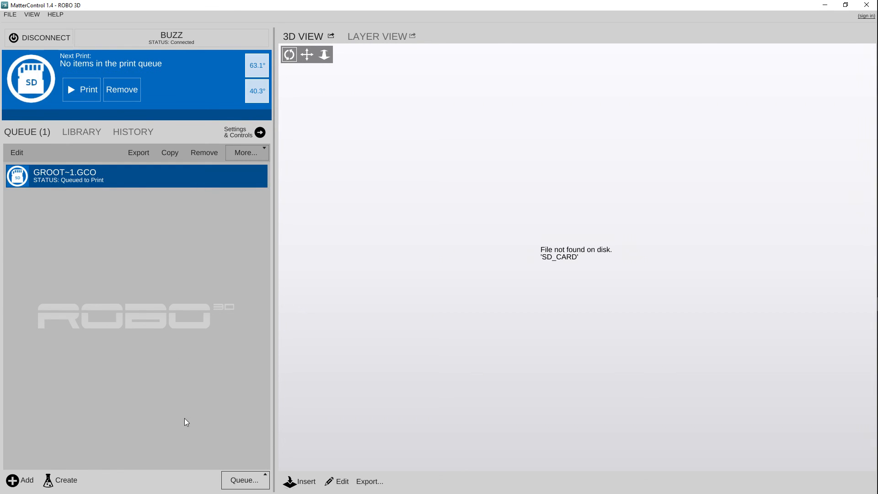
mouse_move(121, 176)
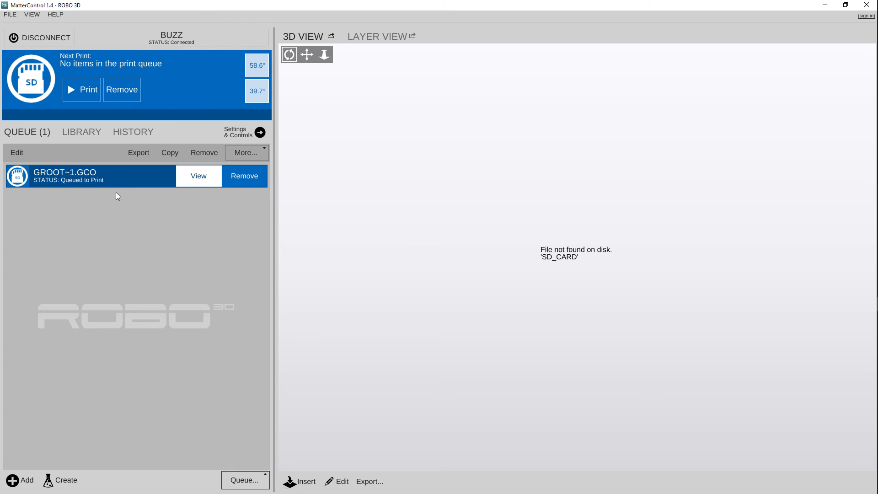
Preheat the extruder to 210 °C and the bed to 50 °C
mouse_move(257, 75)
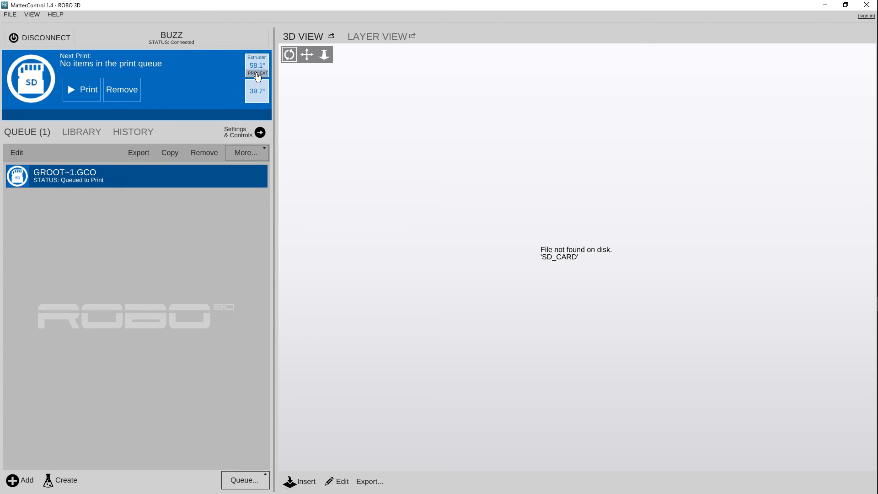
left_click(257, 73)
mouse_move(255, 101)
left_click(256, 99)
Extrude 10 mm of filament with the printer's movement controls and start printing GROOT~1.GCO from the SD card
left_click(236, 135)
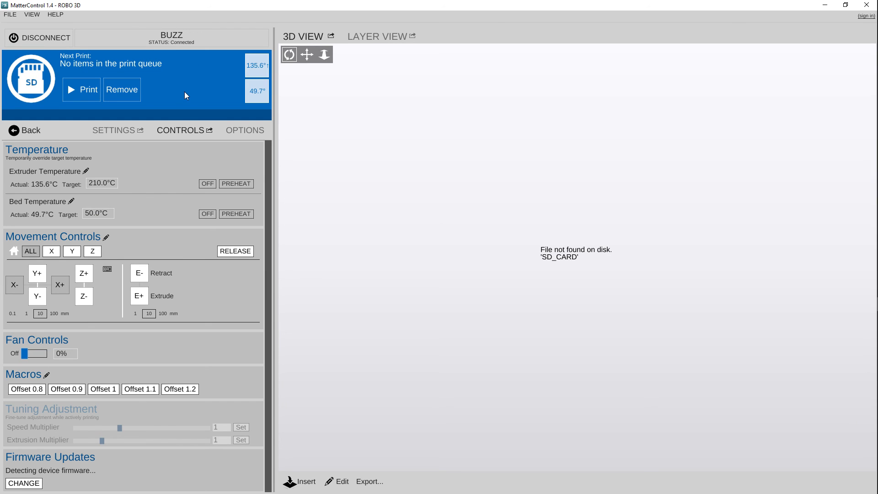
left_click(140, 296)
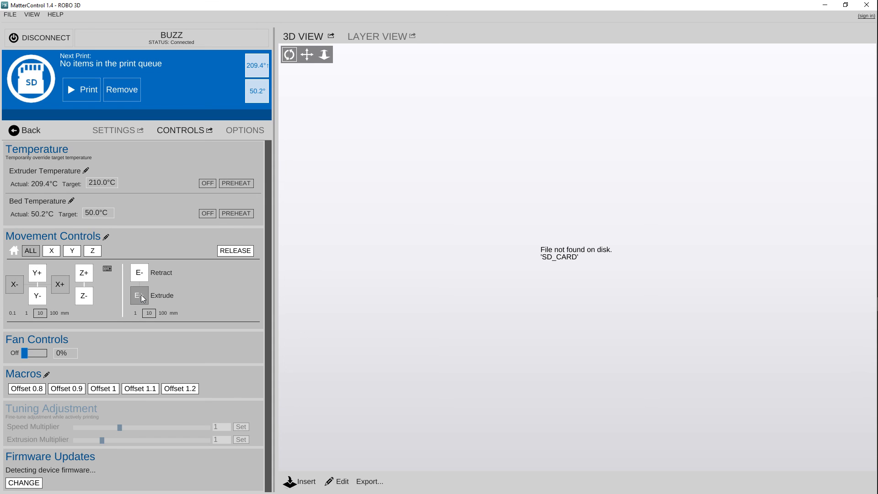
left_click(82, 90)
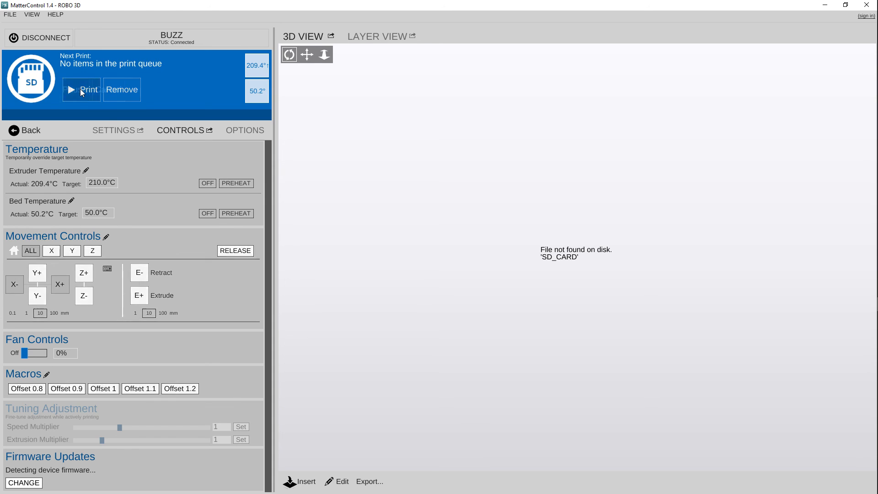